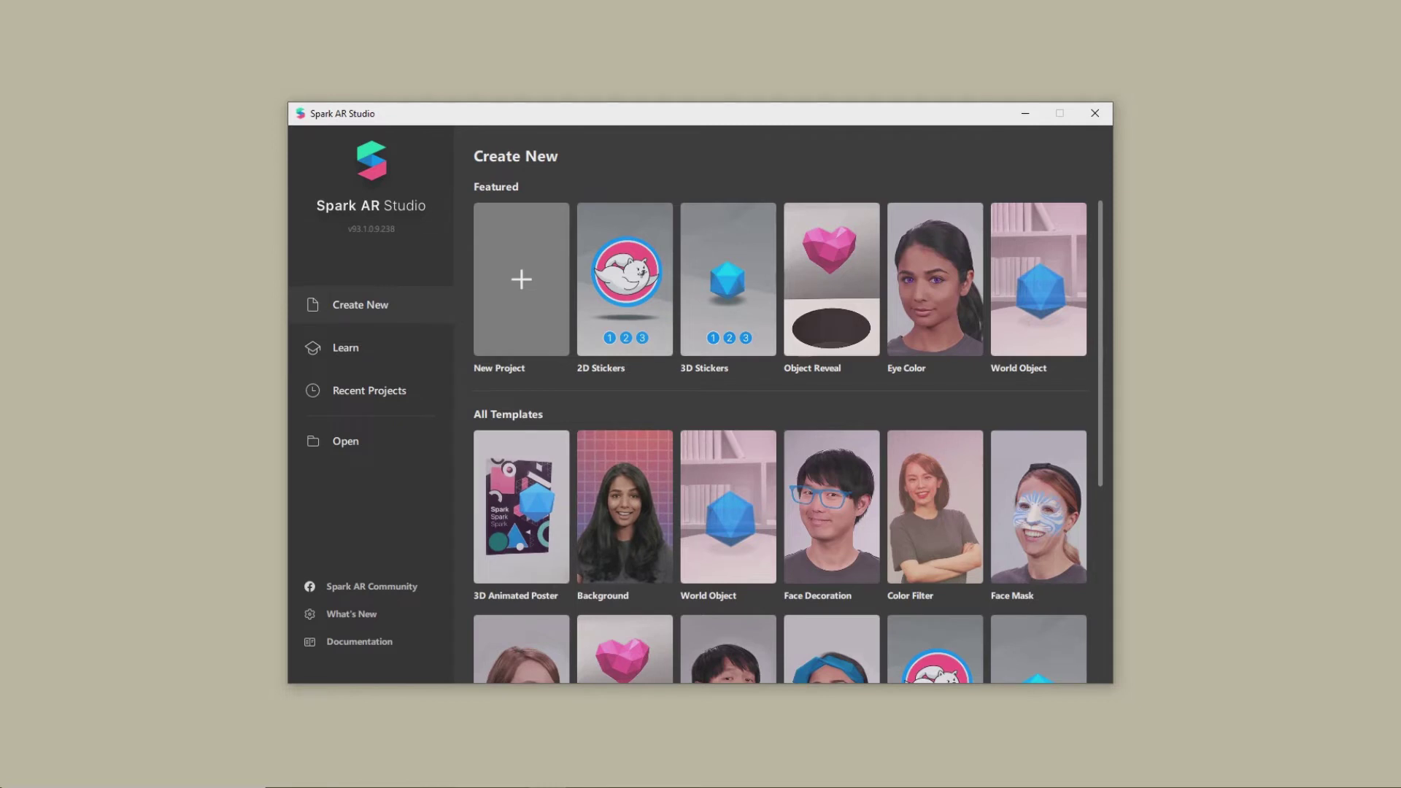
Step: Create a new blank project
{"action": "left_click", "coordinate": [521, 279]}
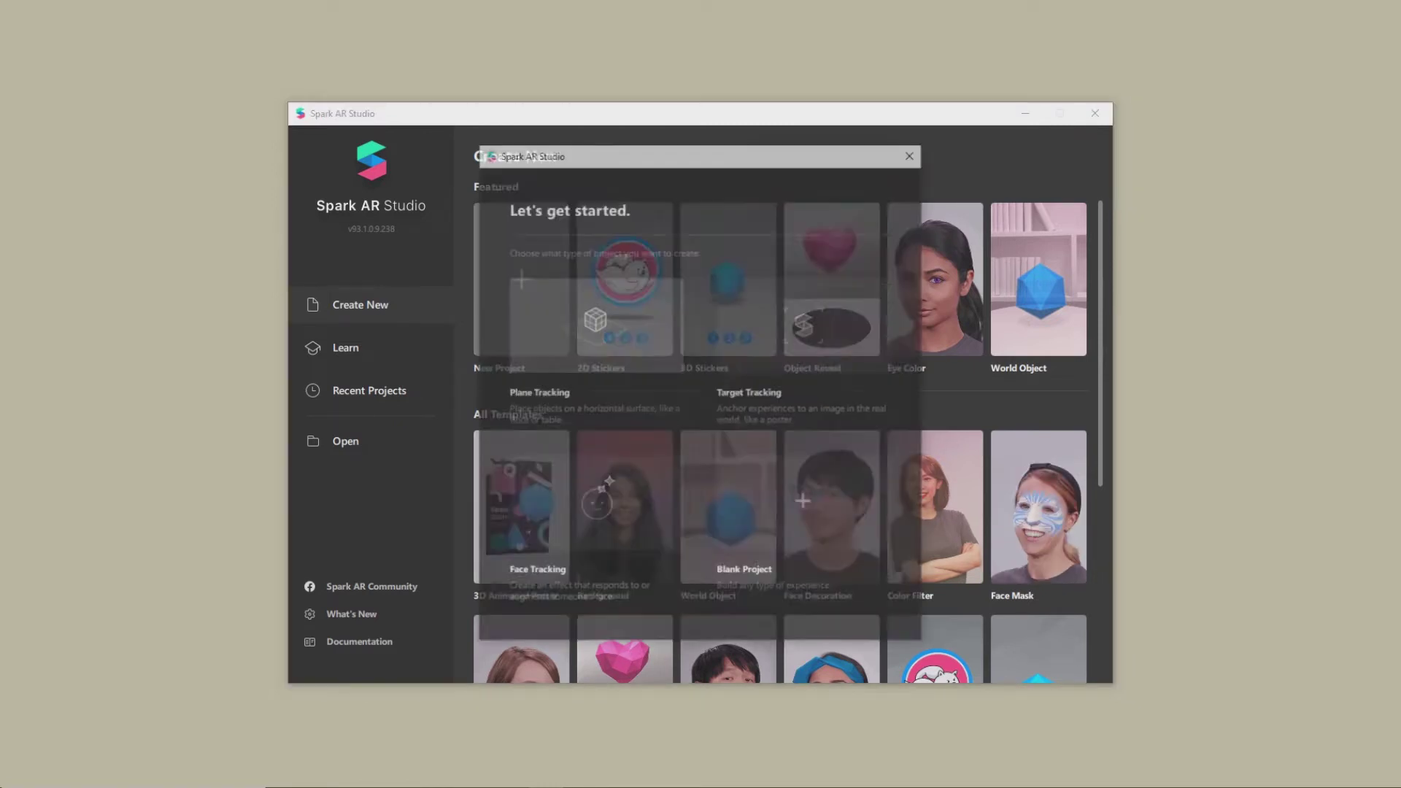
{"action": "left_click", "coordinate": [805, 503]}
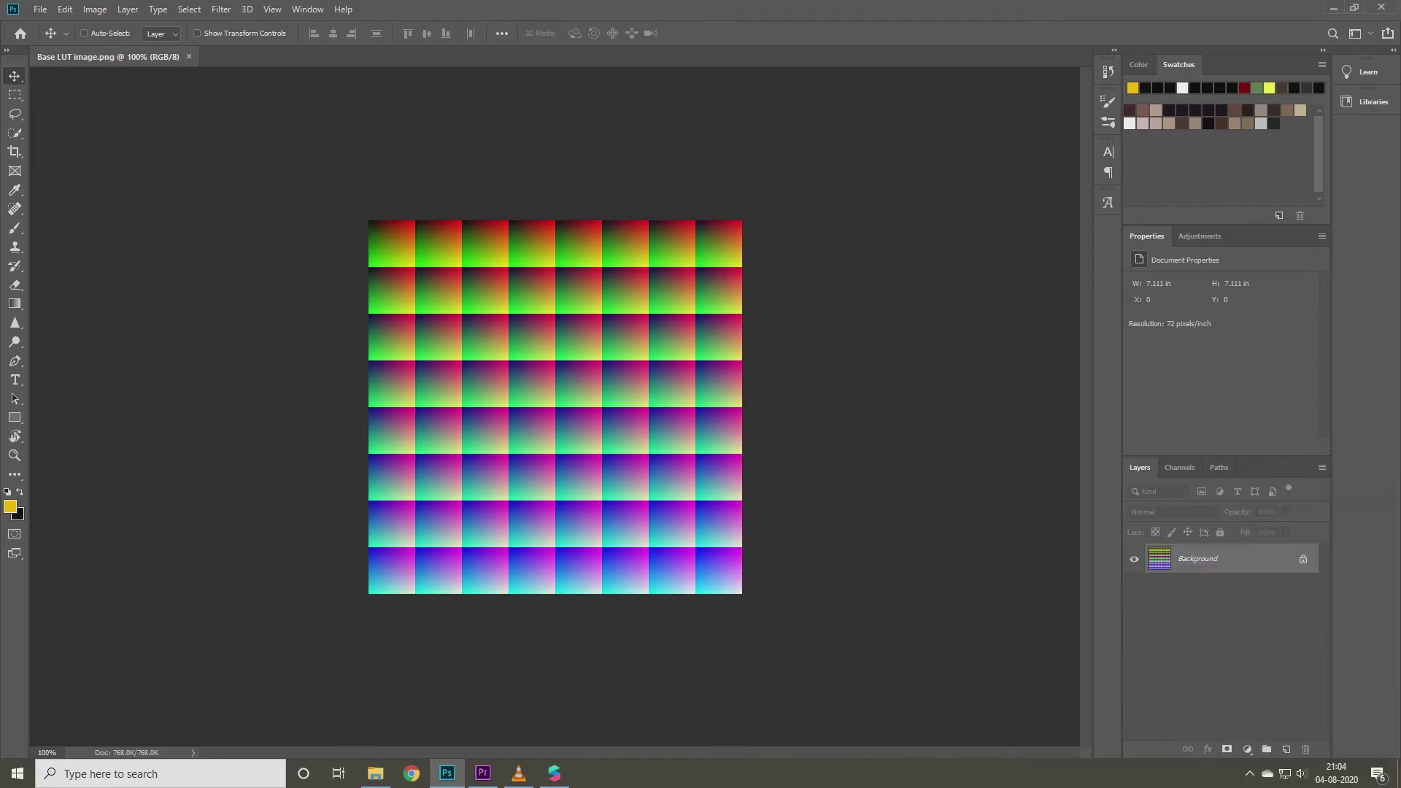
Step: Switch to Photoshop and add a Color Lookup adjustment layer above the base LUT image, loading a CUBE file as its 3D LUT
{"action": "left_click", "coordinate": [1247, 750]}
{"action": "left_click", "coordinate": [1295, 674]}
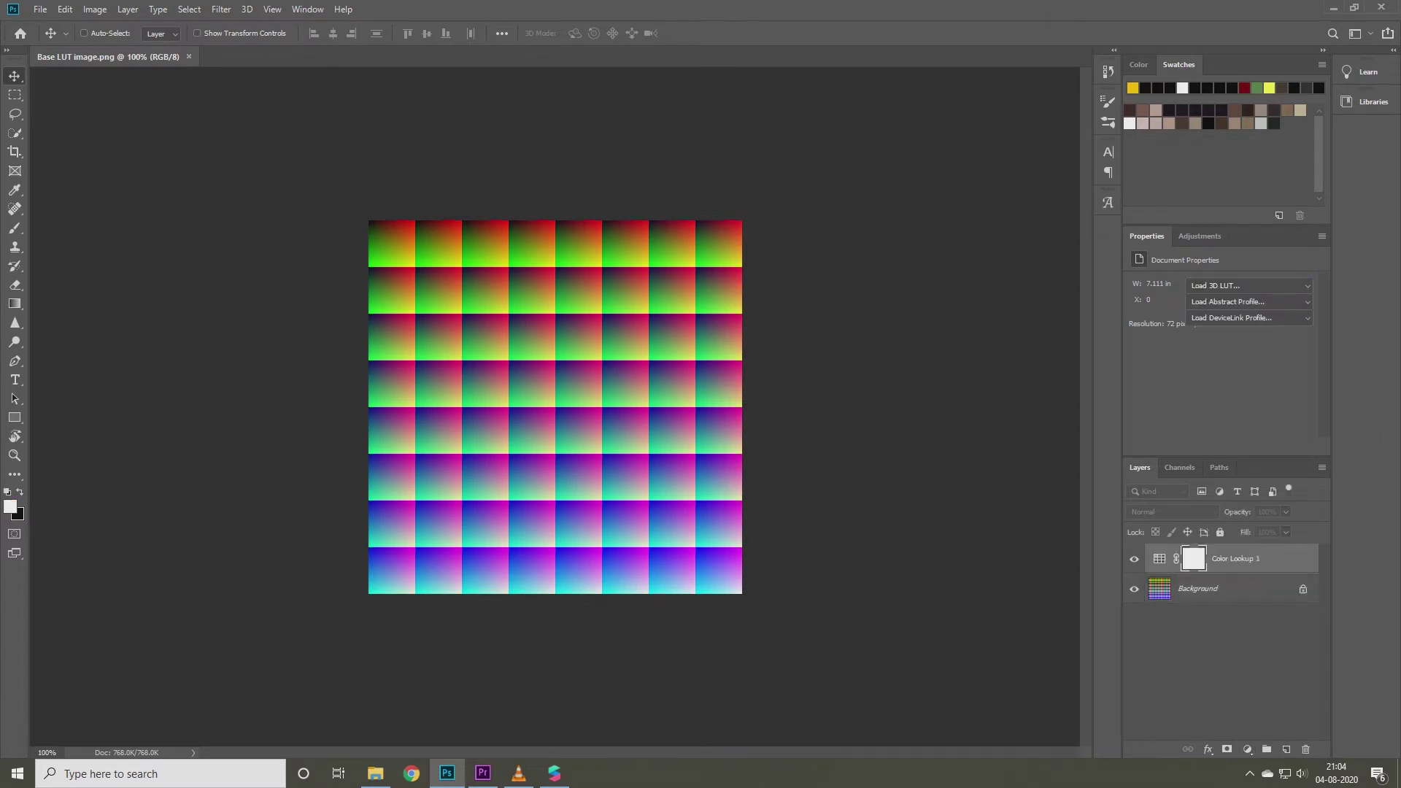
{"action": "key", "text": "Return"}
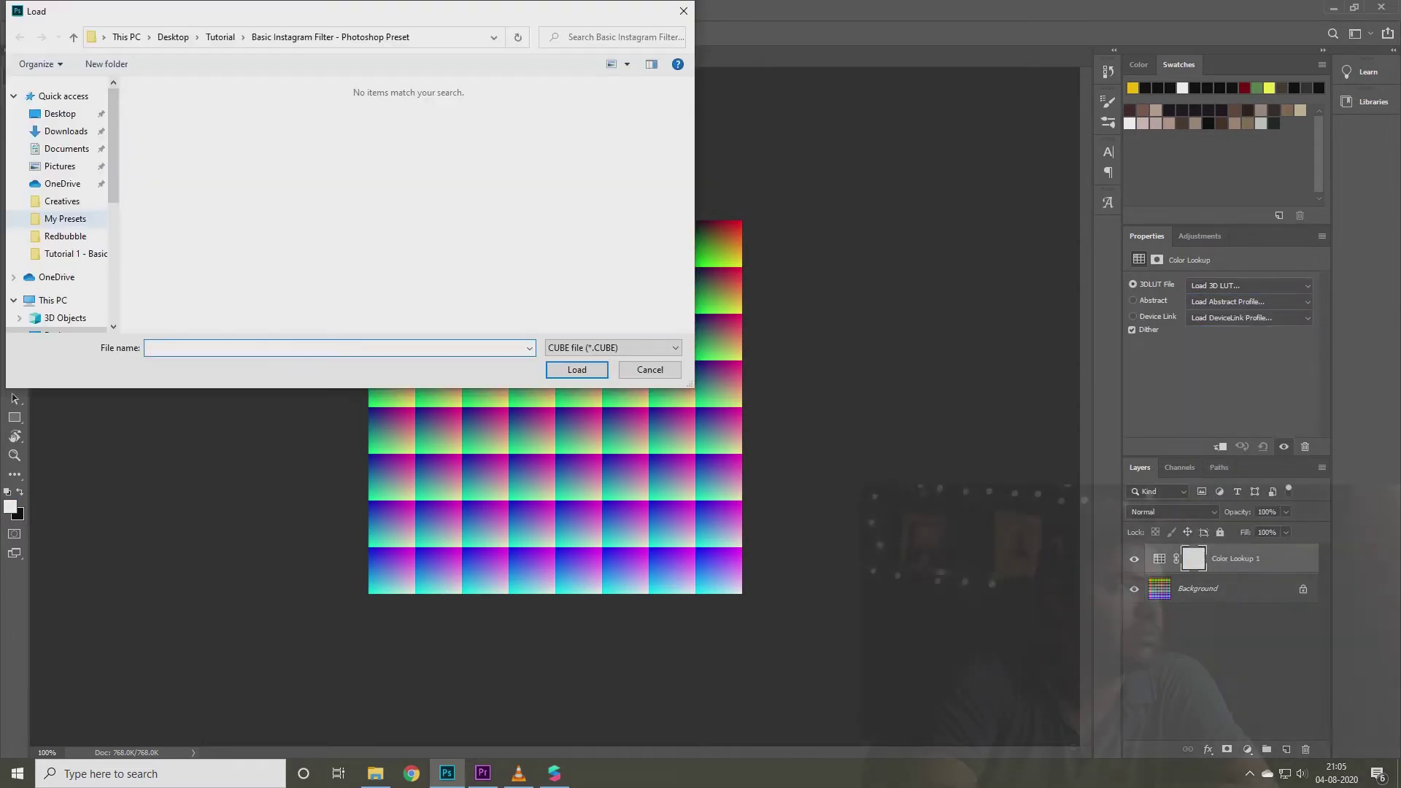
{"action": "double_click", "coordinate": [191, 106]}
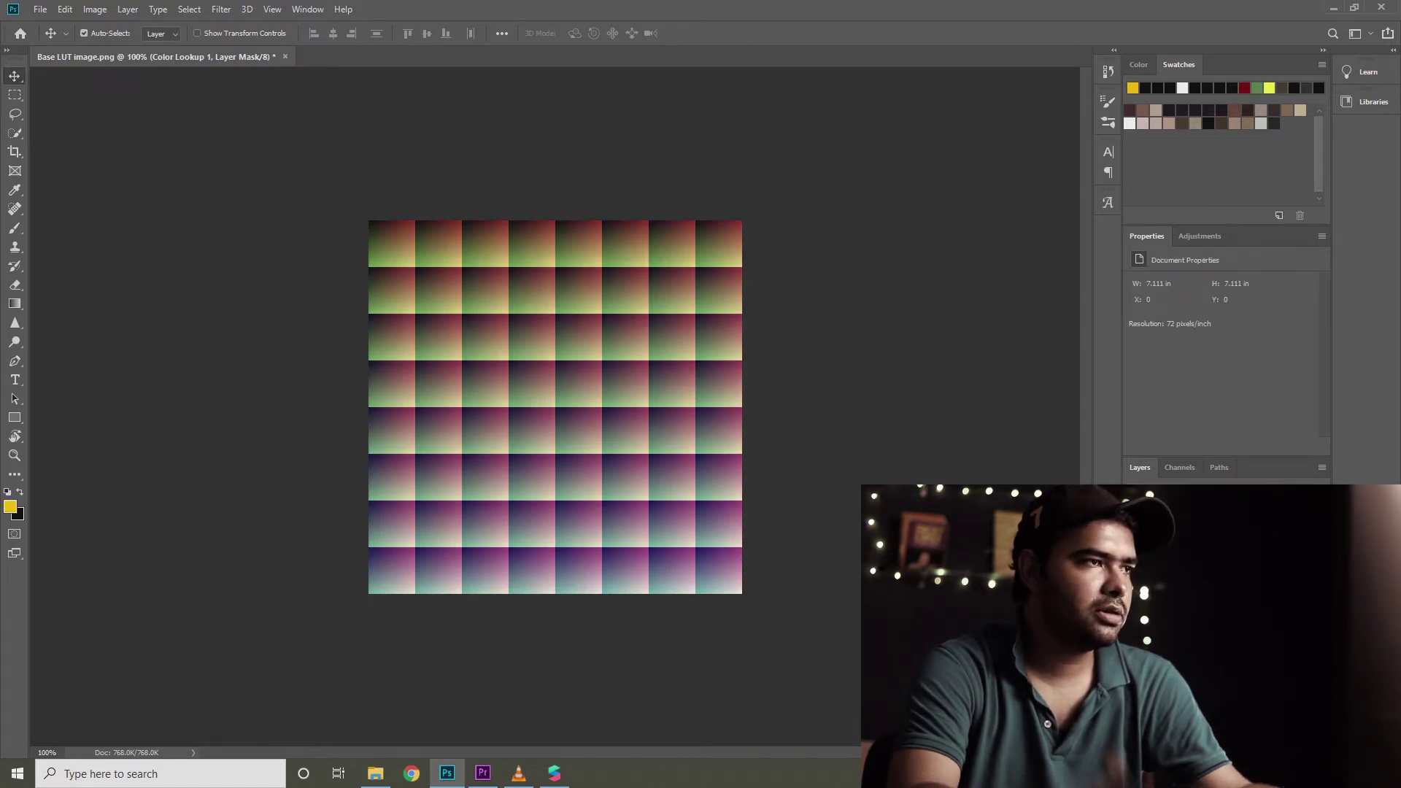
{"action": "key", "text": "alt+f"}
{"action": "key", "text": "shift+ctrl+s"}
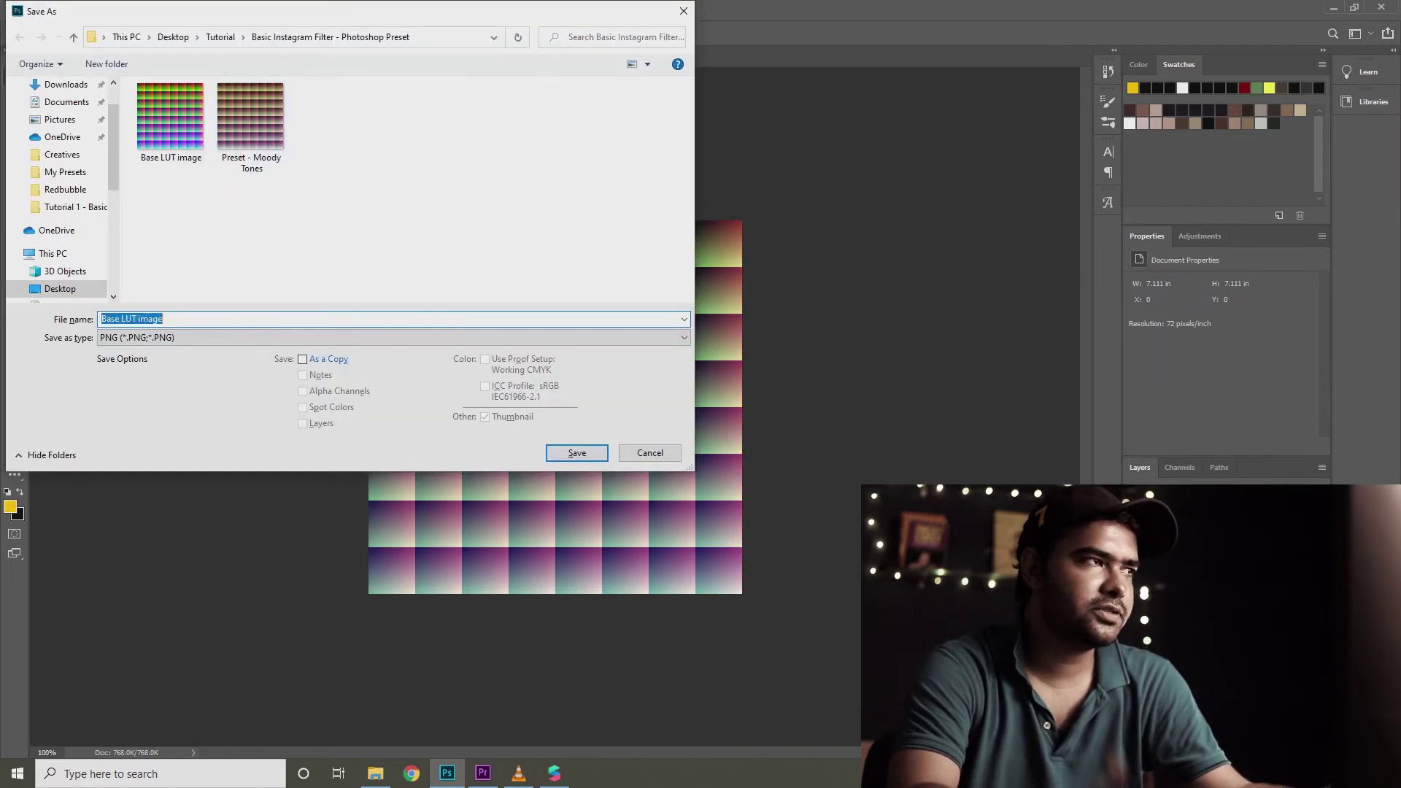
{"action": "left_click", "coordinate": [251, 124]}
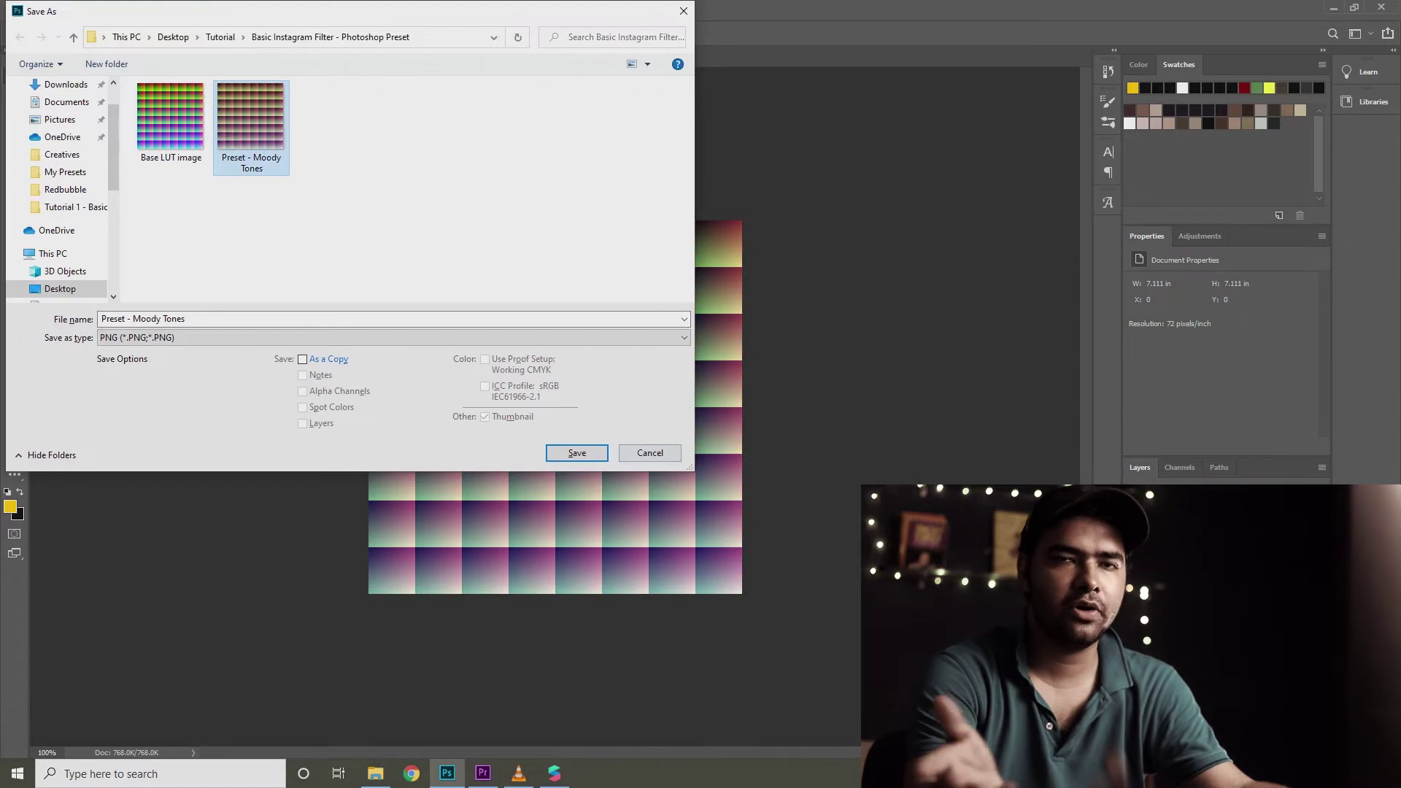
{"action": "key", "text": "Escape"}
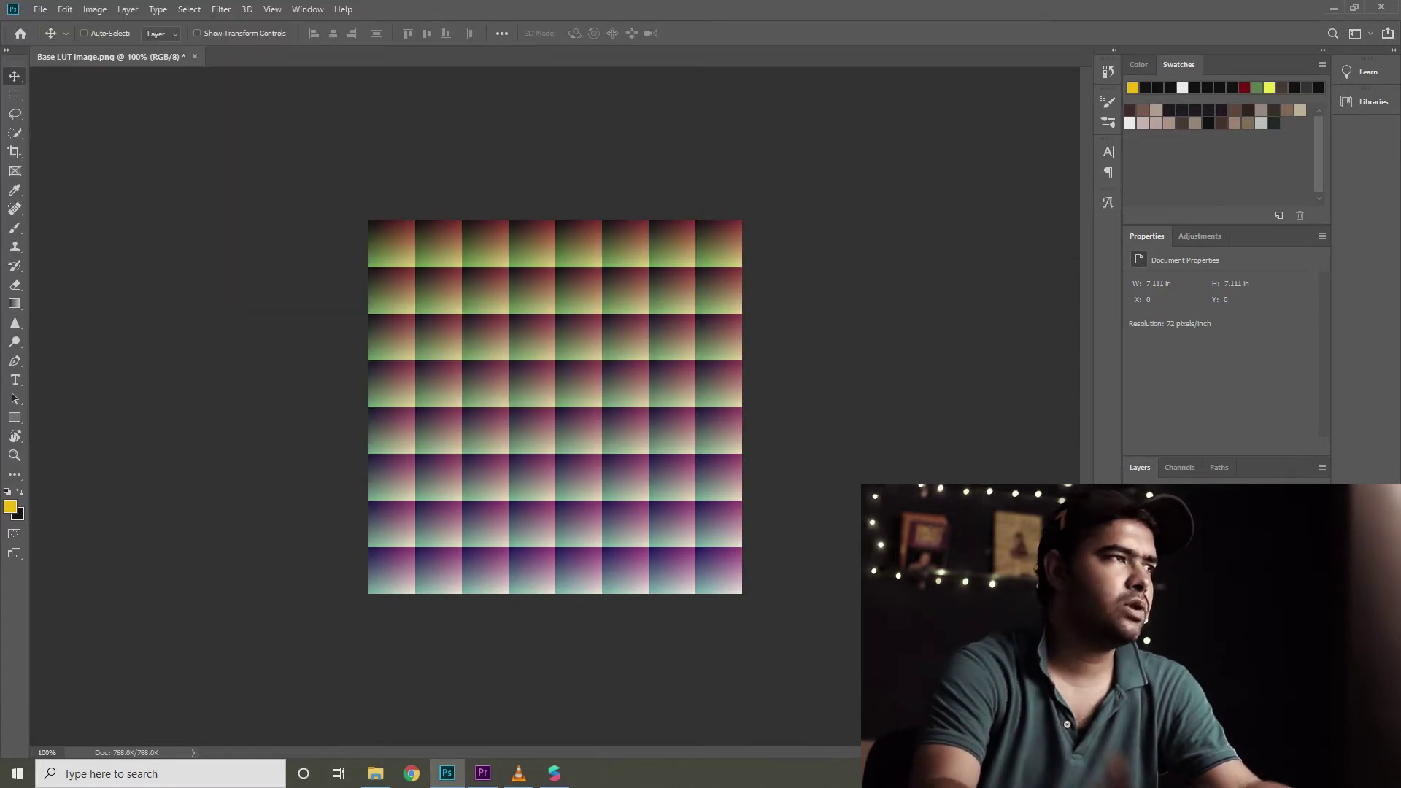
Step: Import Preset - Moody Tones and FastColorLUT.arp from the Basic Instagram Filter - Photoshop Preset folder into the Spark AR Studio project's assets
{"action": "key", "text": "alt+Tab"}
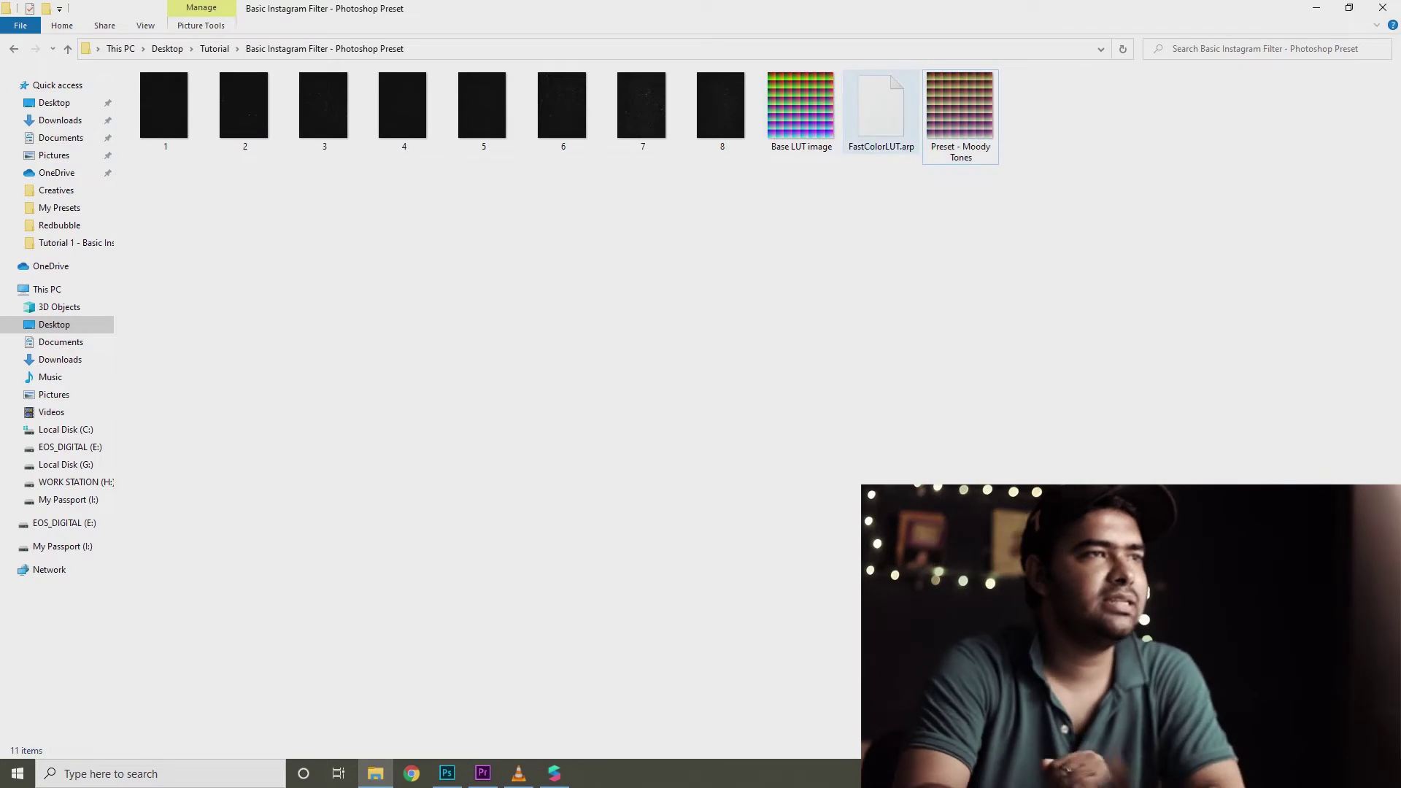
{"action": "left_click", "coordinate": [960, 109]}
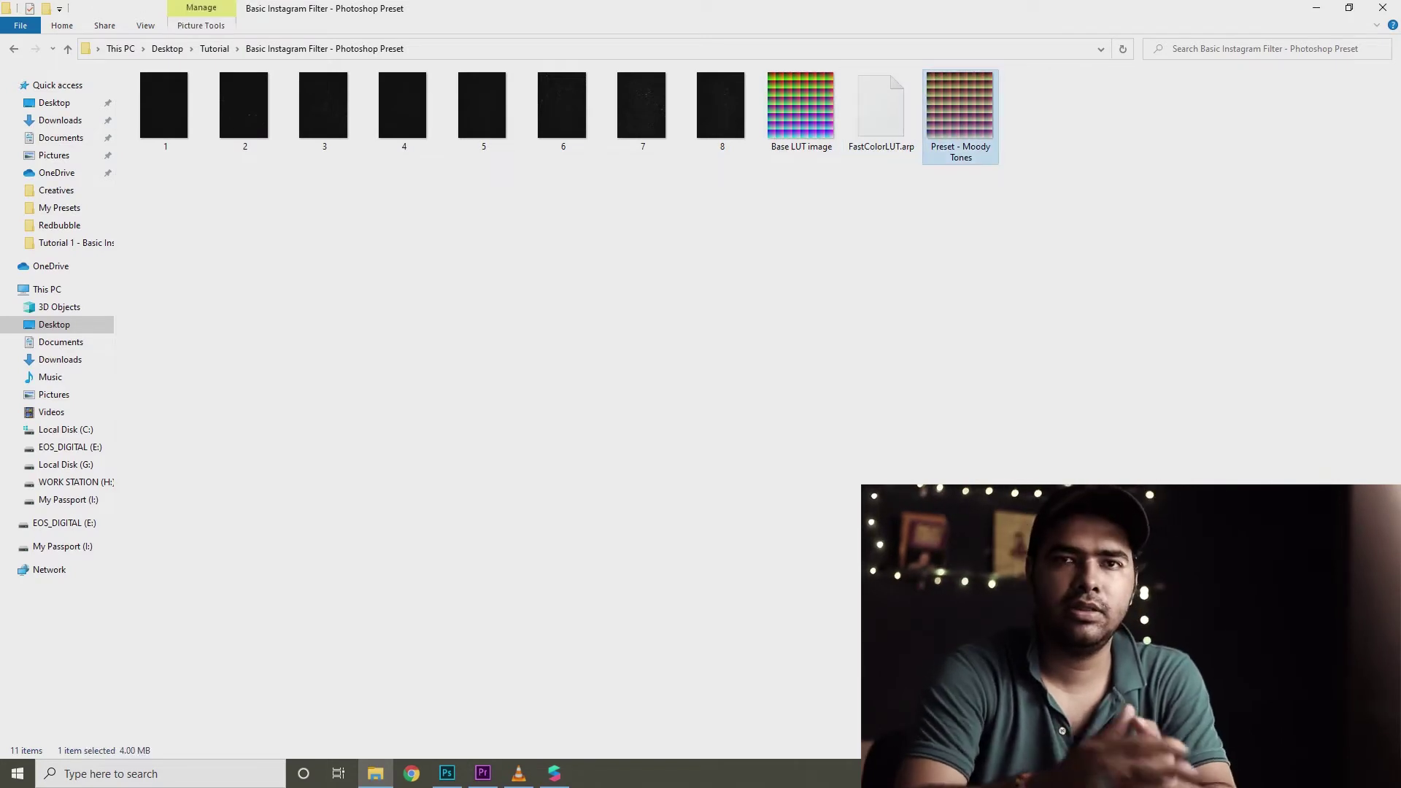
{"action": "left_click", "coordinate": [880, 109], "text": "ctrl"}
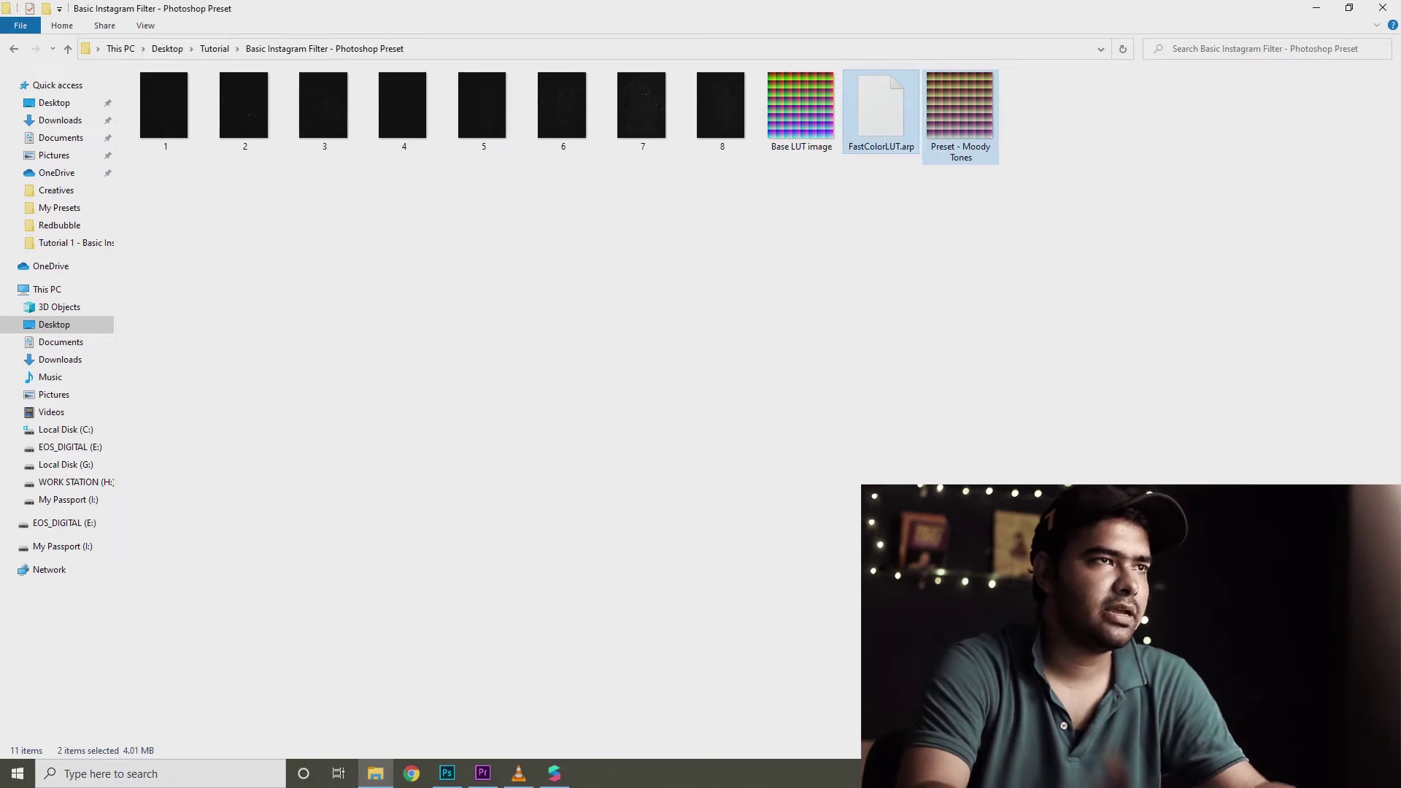
{"action": "left_click_drag", "start_coordinate": [961, 109], "coordinate": [988, 252]}
{"action": "key", "text": "alt+Tab"}
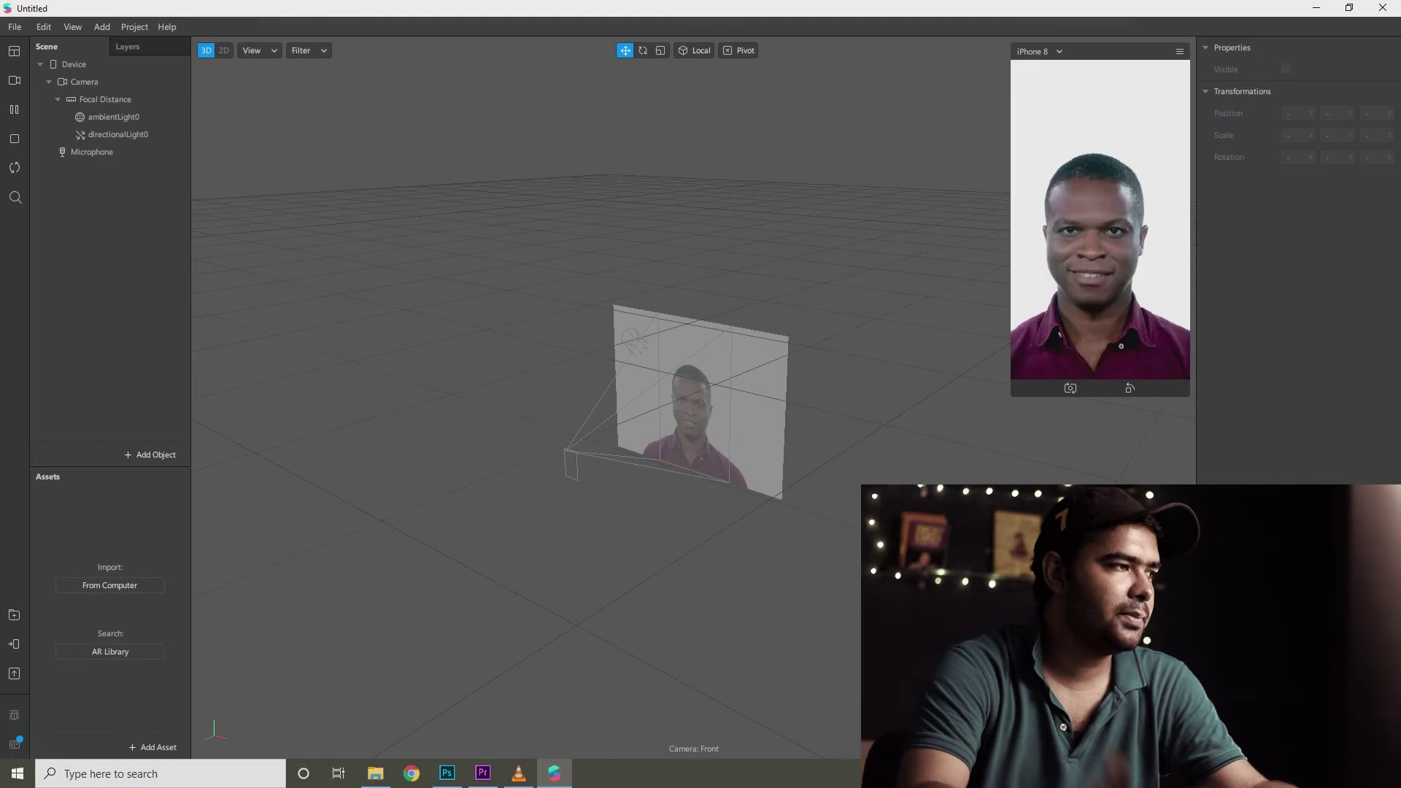
{"action": "left_click_drag", "start_coordinate": [197, 522], "coordinate": [204, 525]}
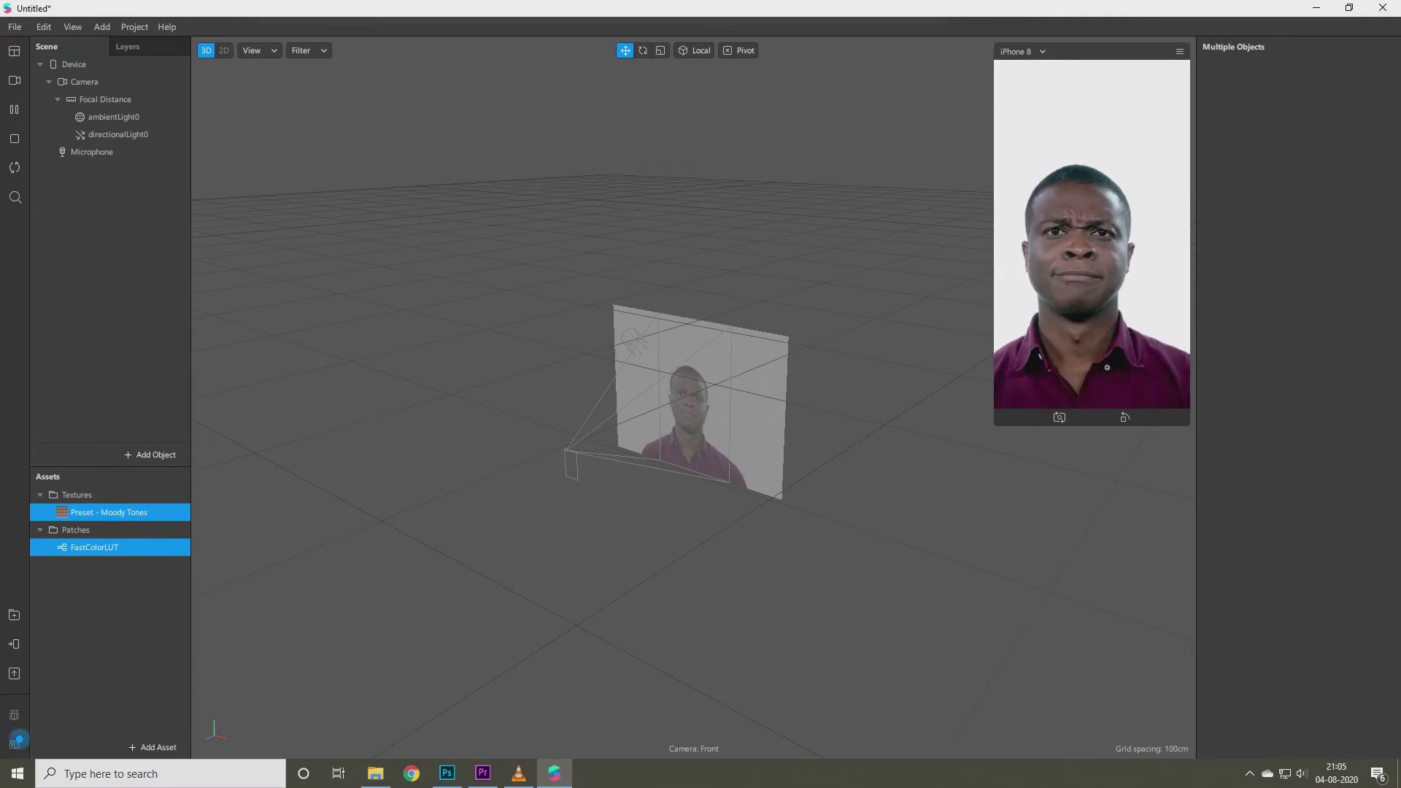
Step: Add a canvas to the scene and insert a rectangle inside it
{"action": "left_click", "coordinate": [151, 454]}
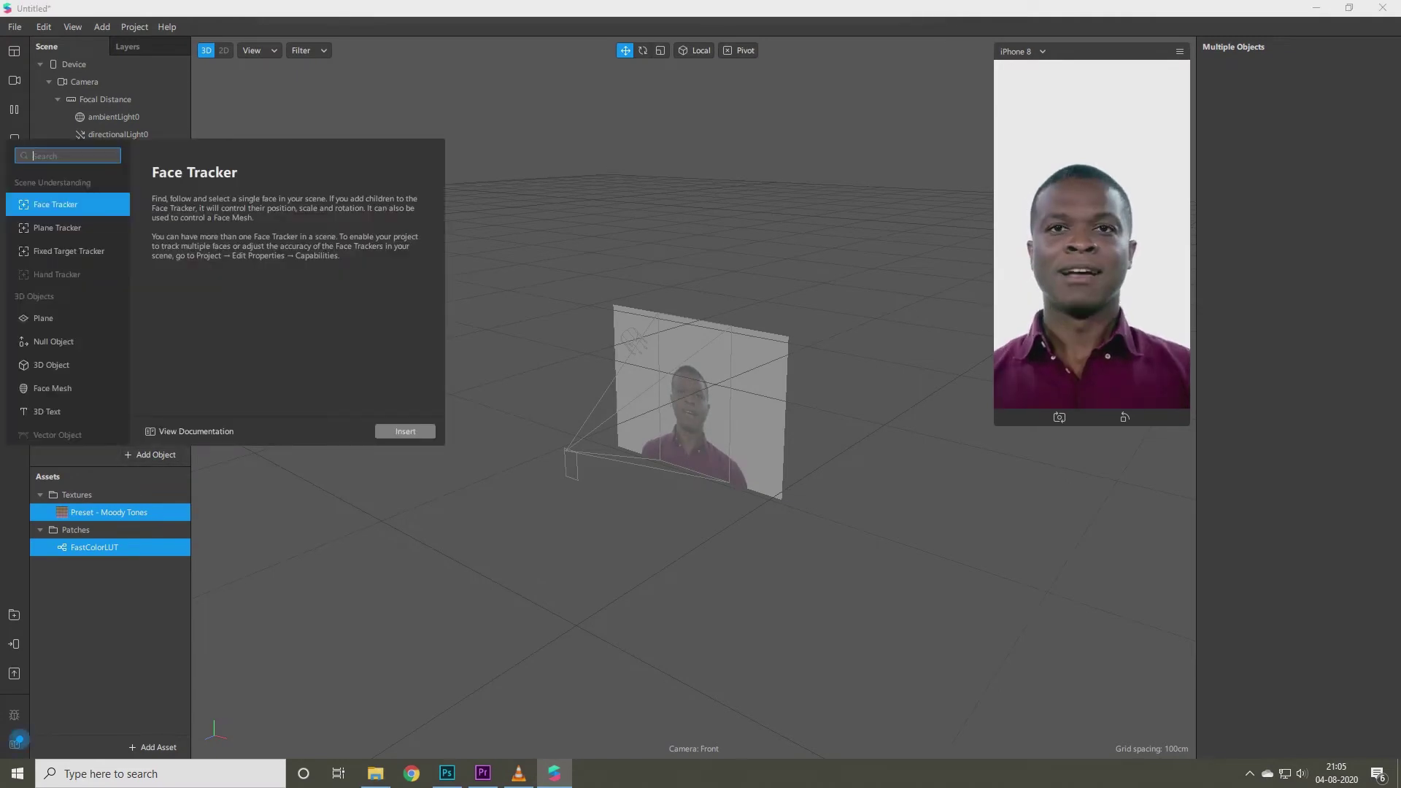
{"action": "scroll", "coordinate": [65, 328], "scroll_direction": "down", "scroll_amount": 5}
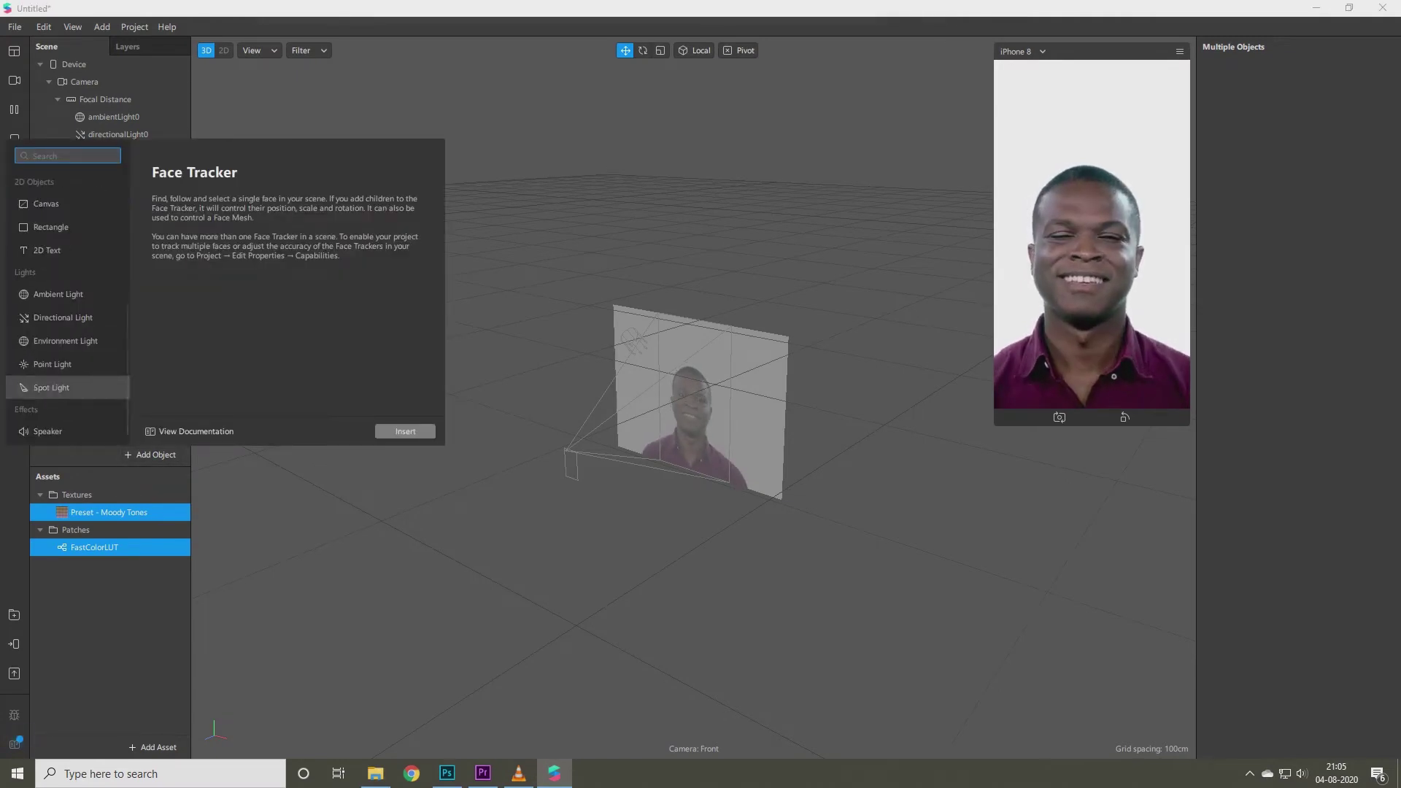
{"action": "left_click", "coordinate": [46, 205]}
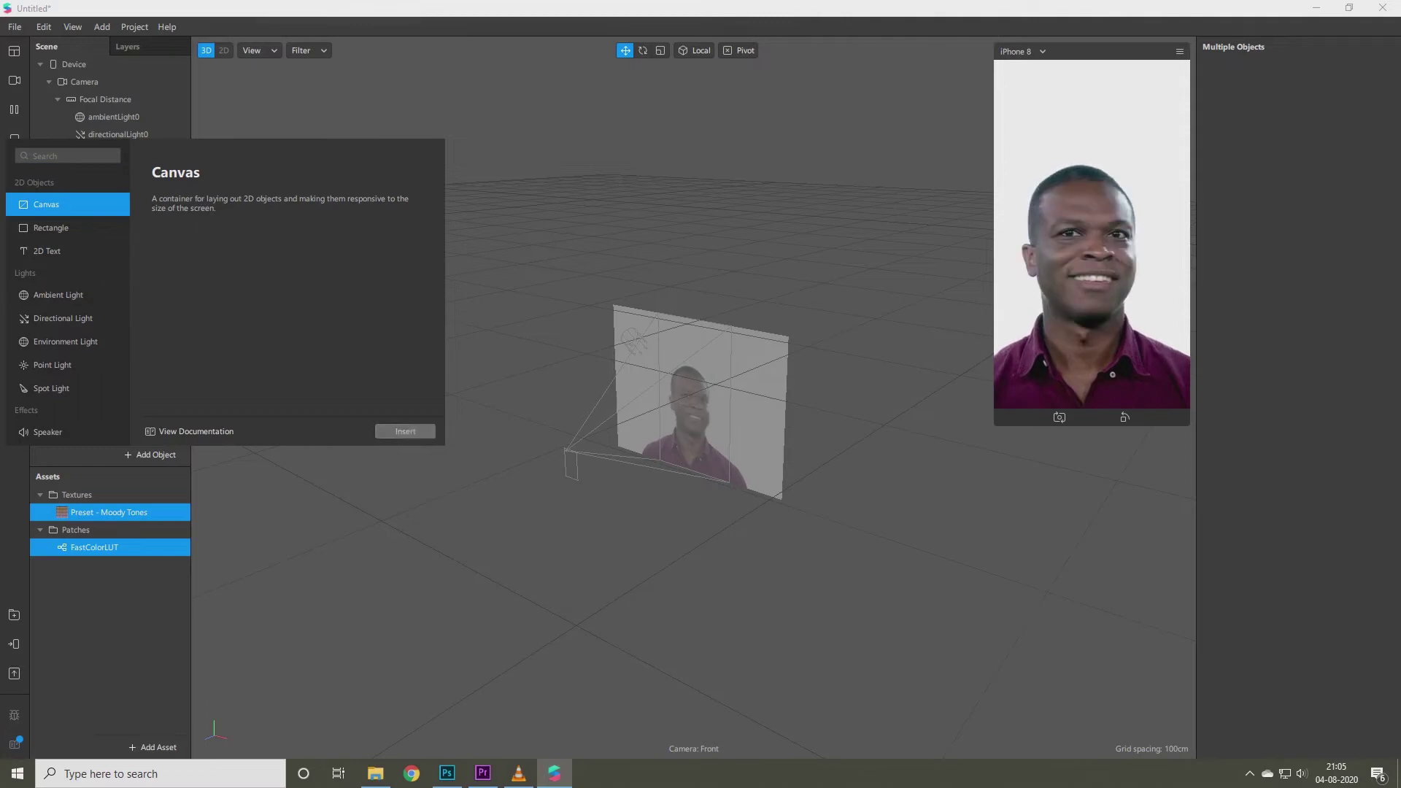
{"action": "left_click", "coordinate": [405, 431]}
{"action": "left_click", "coordinate": [102, 152]}
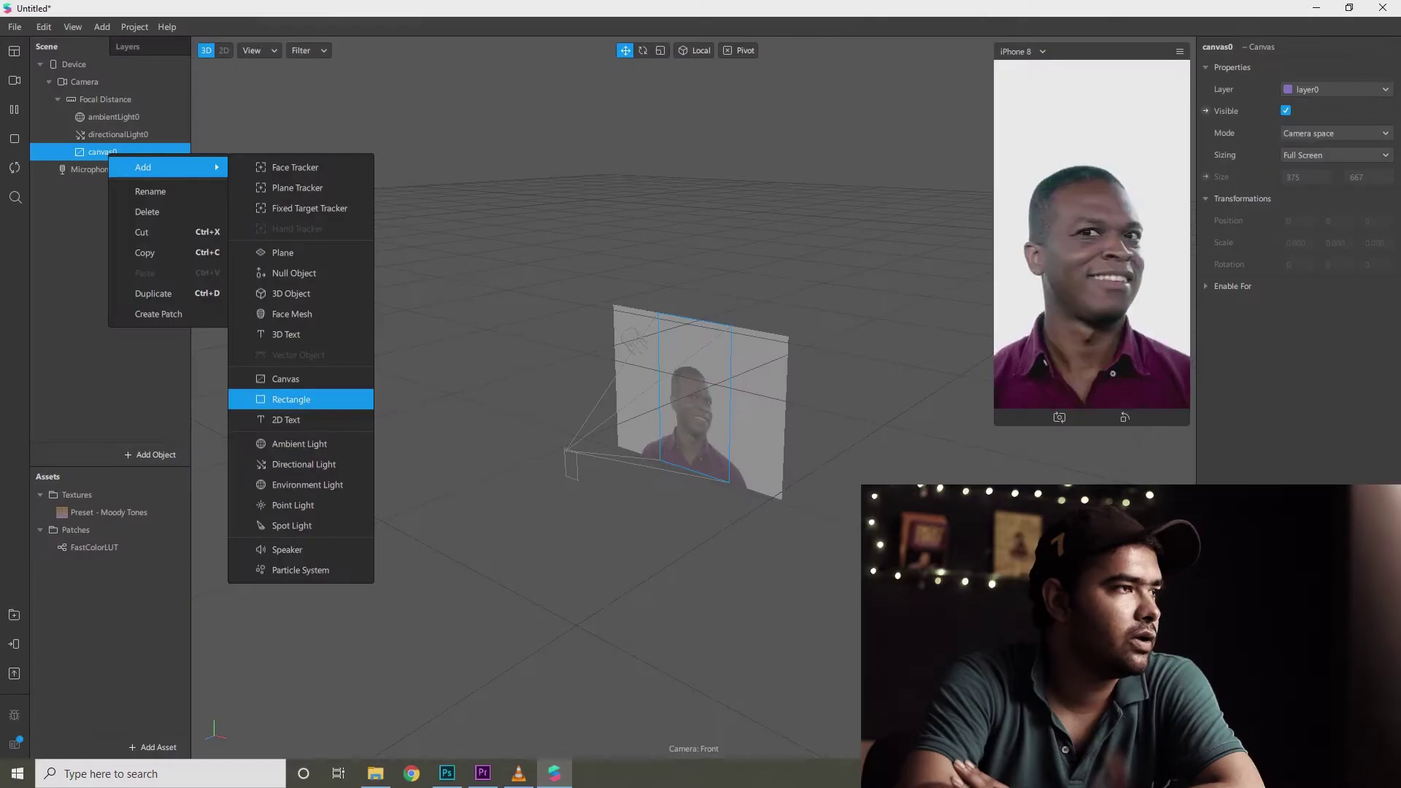
{"action": "left_click", "coordinate": [291, 399]}
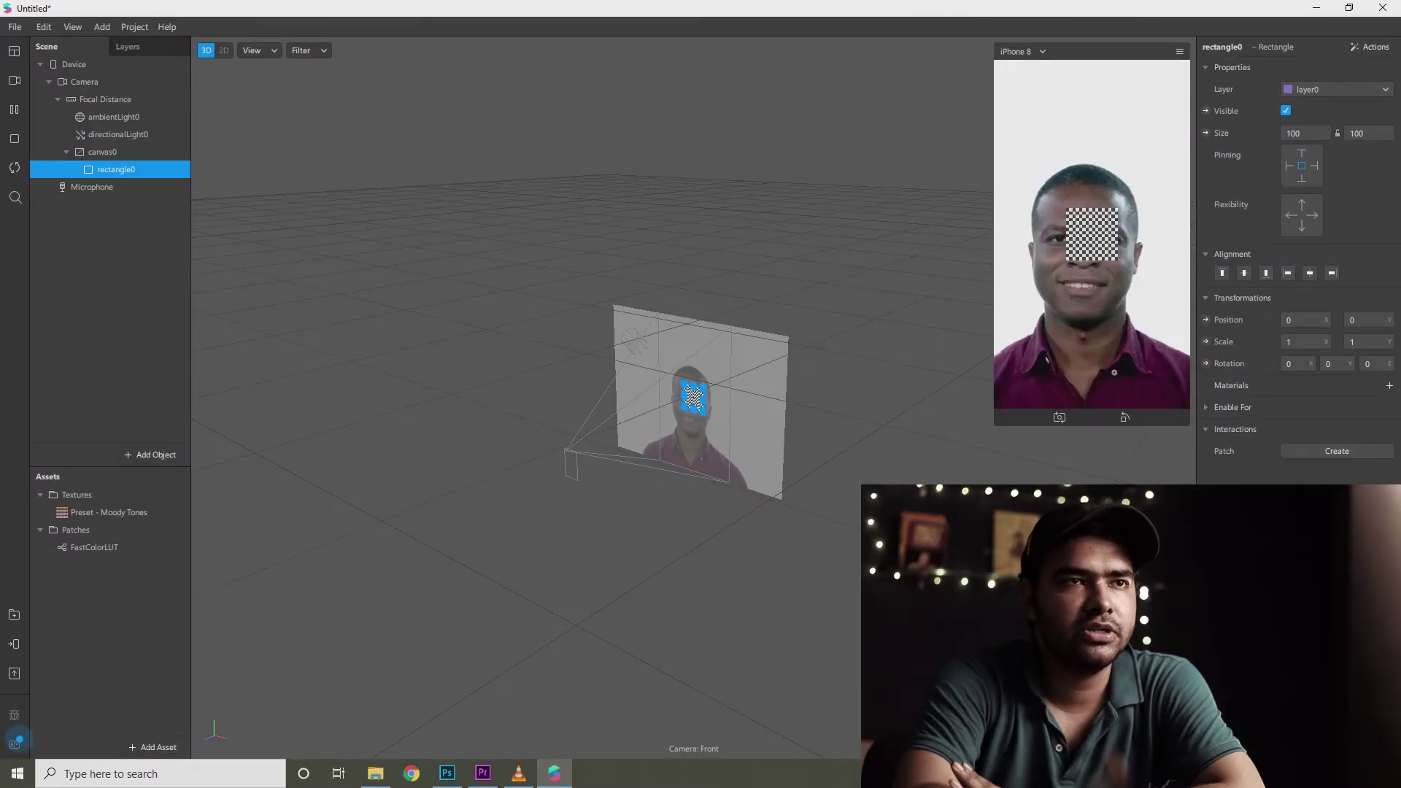
Step: Set the rectangle's size to 375 by 667 and pin it to all four edges of the canvas
{"action": "left_click", "coordinate": [1306, 133]}
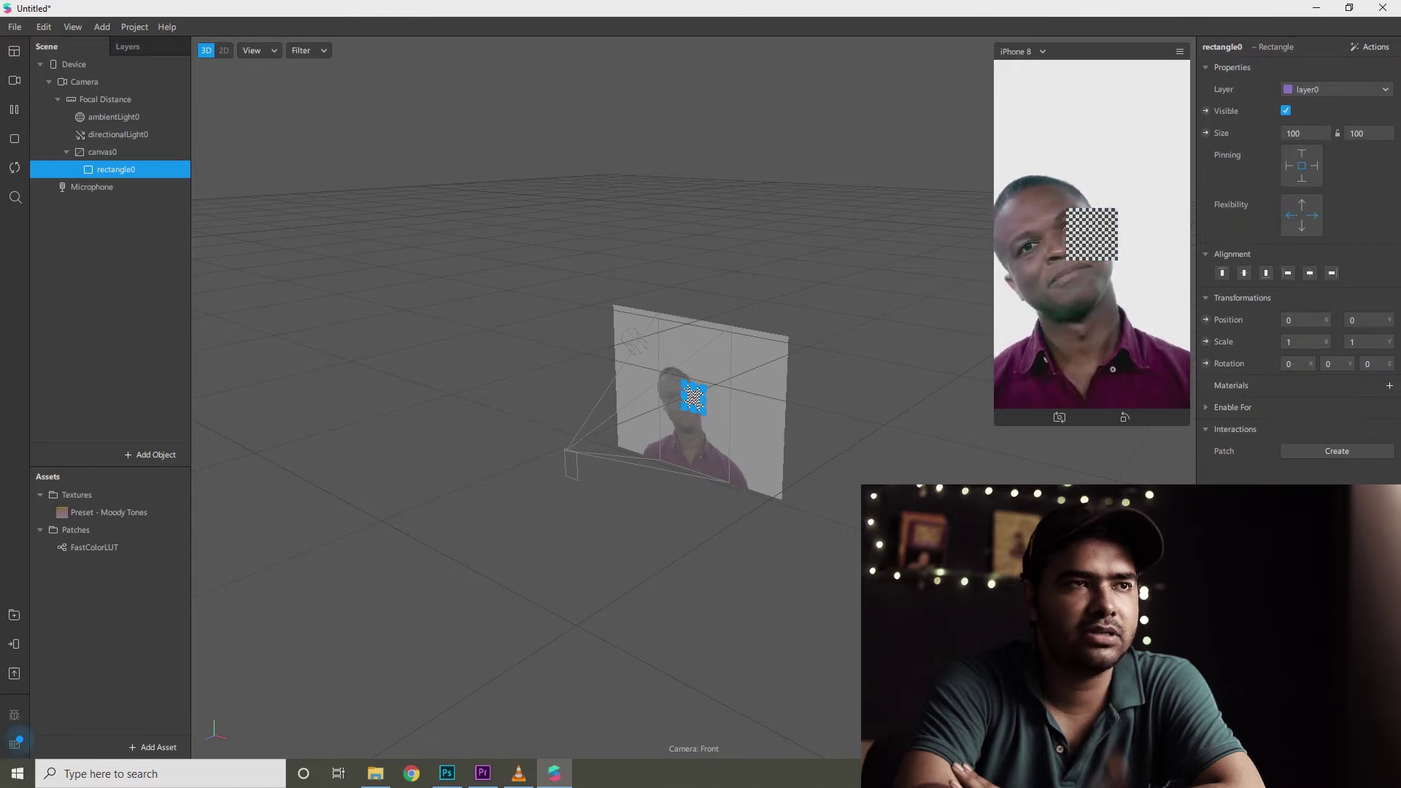
{"action": "type", "text": "375"}
{"action": "key", "text": "Return"}
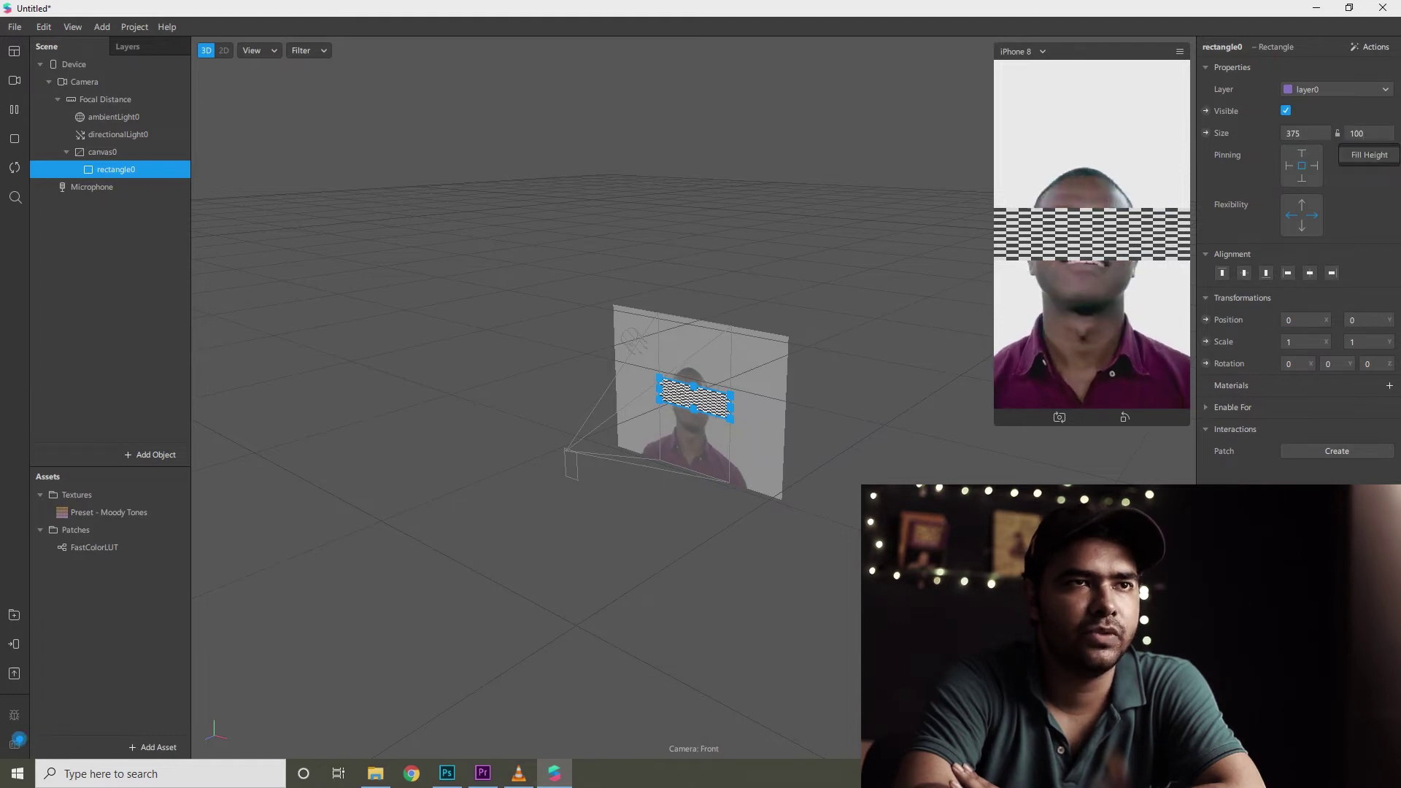
{"action": "left_click", "coordinate": [1301, 166]}
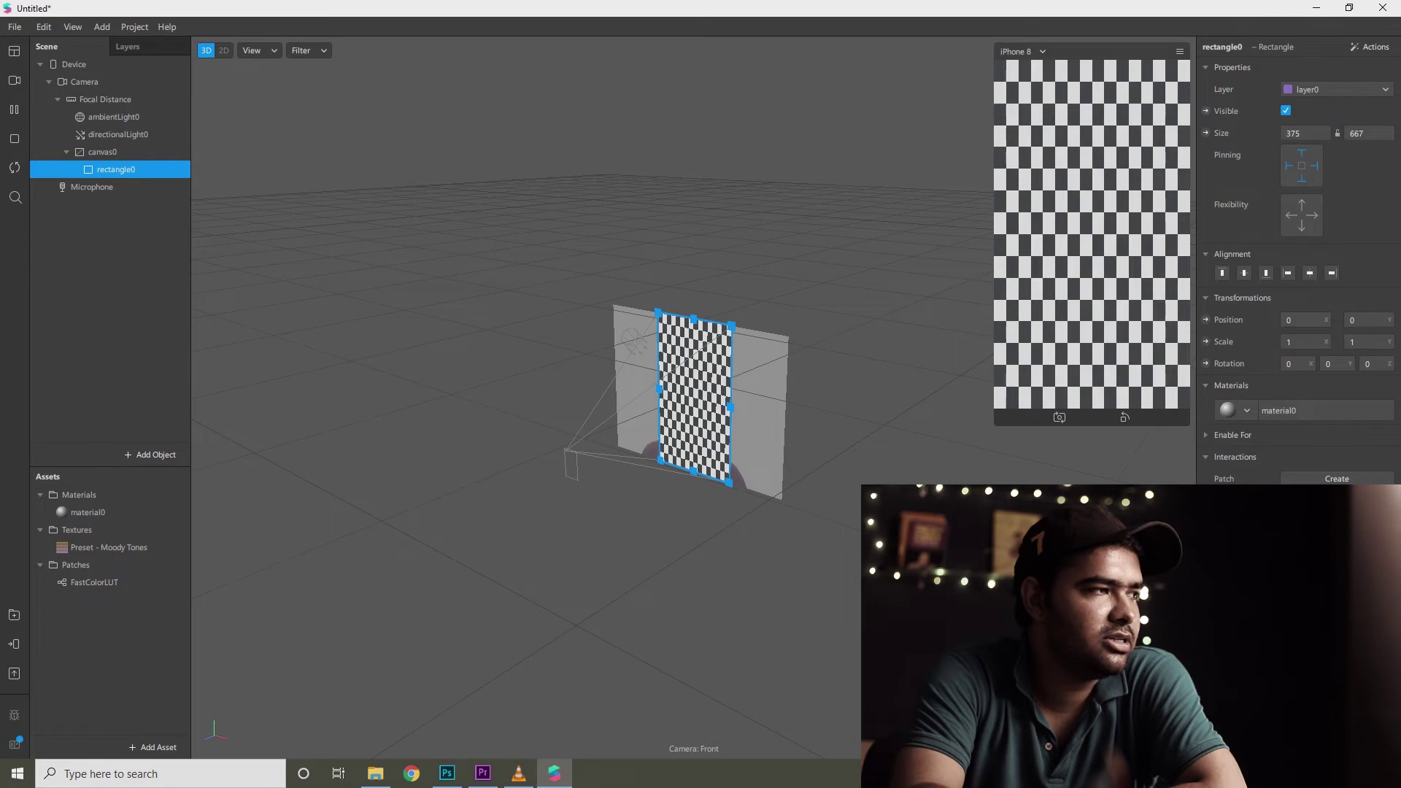
Step: Rename the rectangle's material as LUT
{"action": "double_click", "coordinate": [88, 512]}
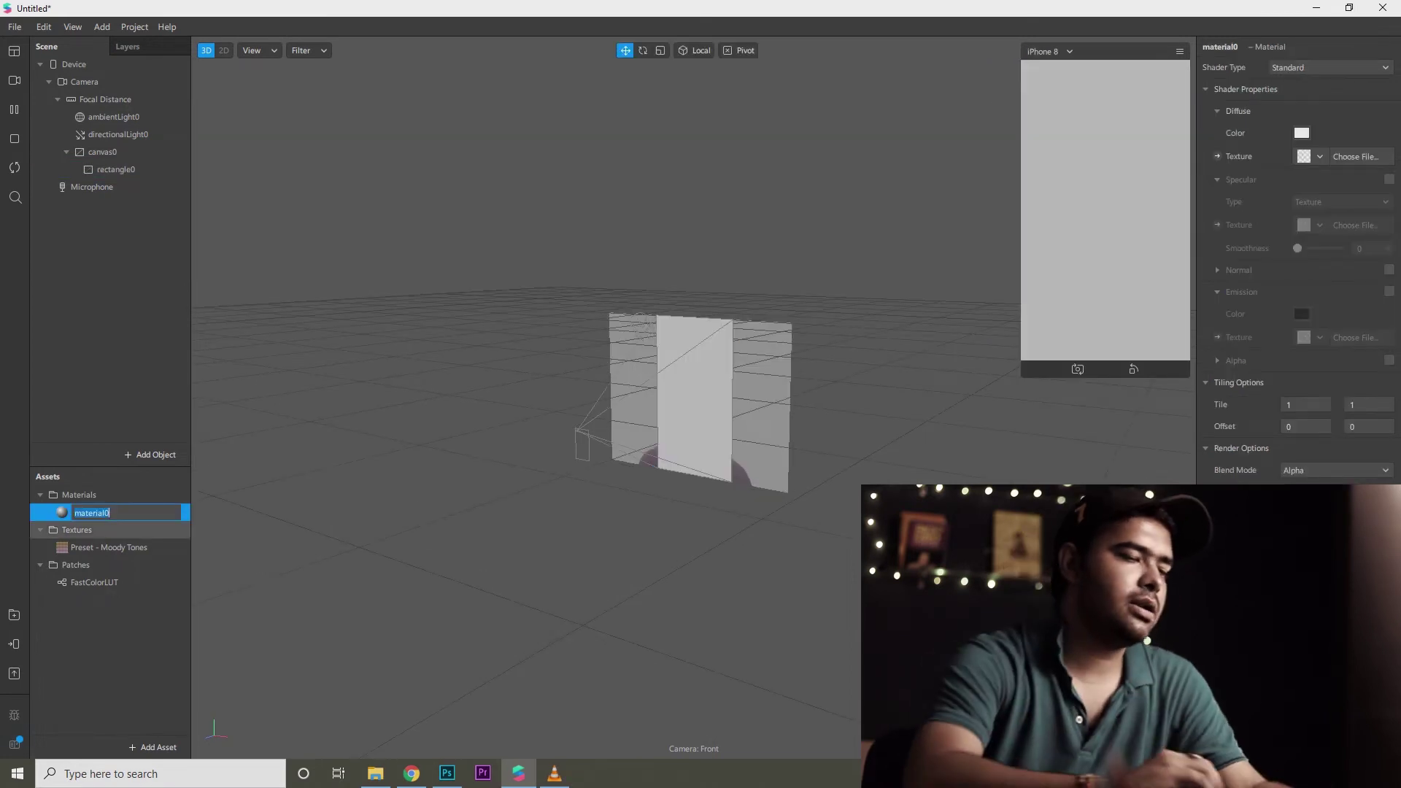
{"action": "type", "text": "LUT"}
{"action": "key", "text": "Return"}
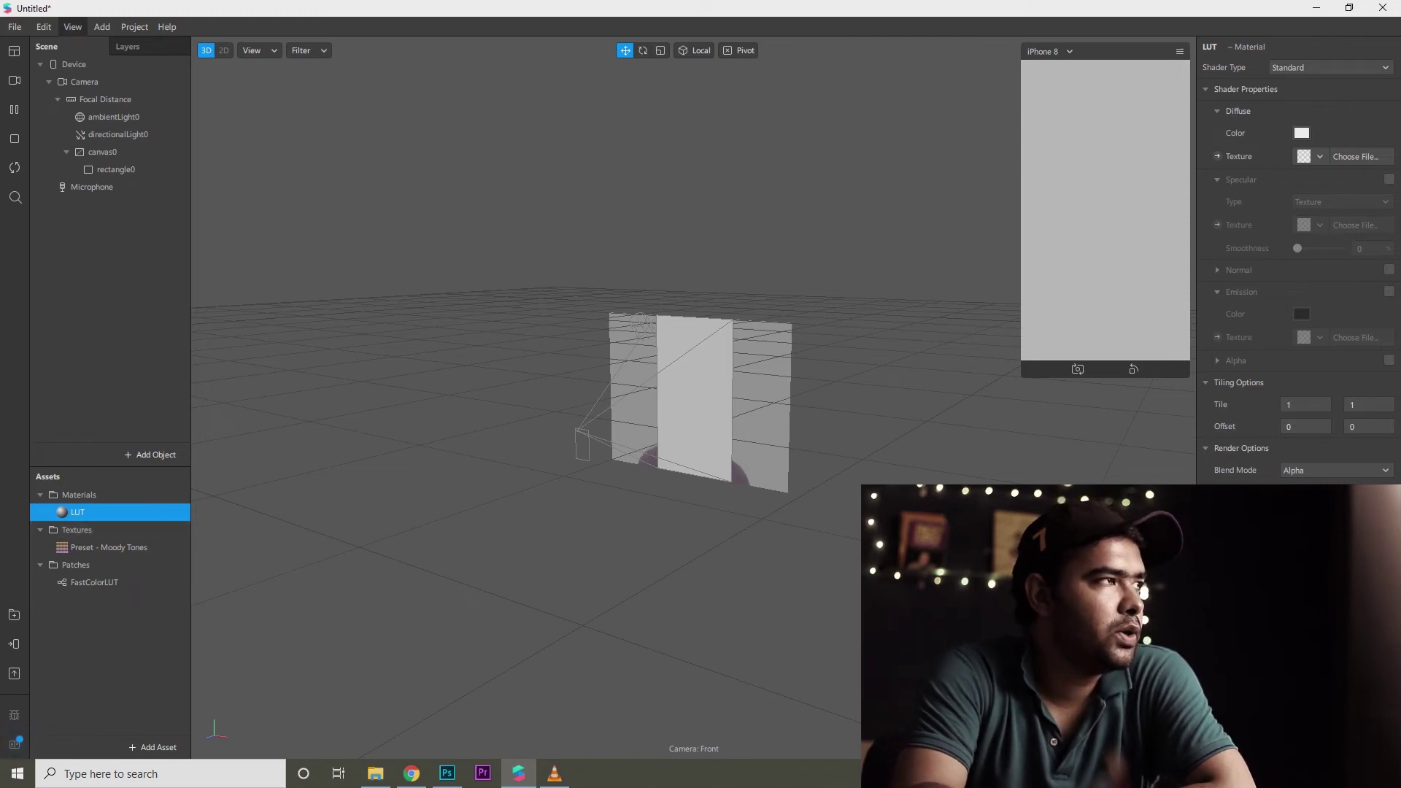
Step: Create a patch for the LUT material's diffuse texture and add the Preset - Moody Tones texture to the Patch Editor
{"action": "left_click", "coordinate": [72, 26]}
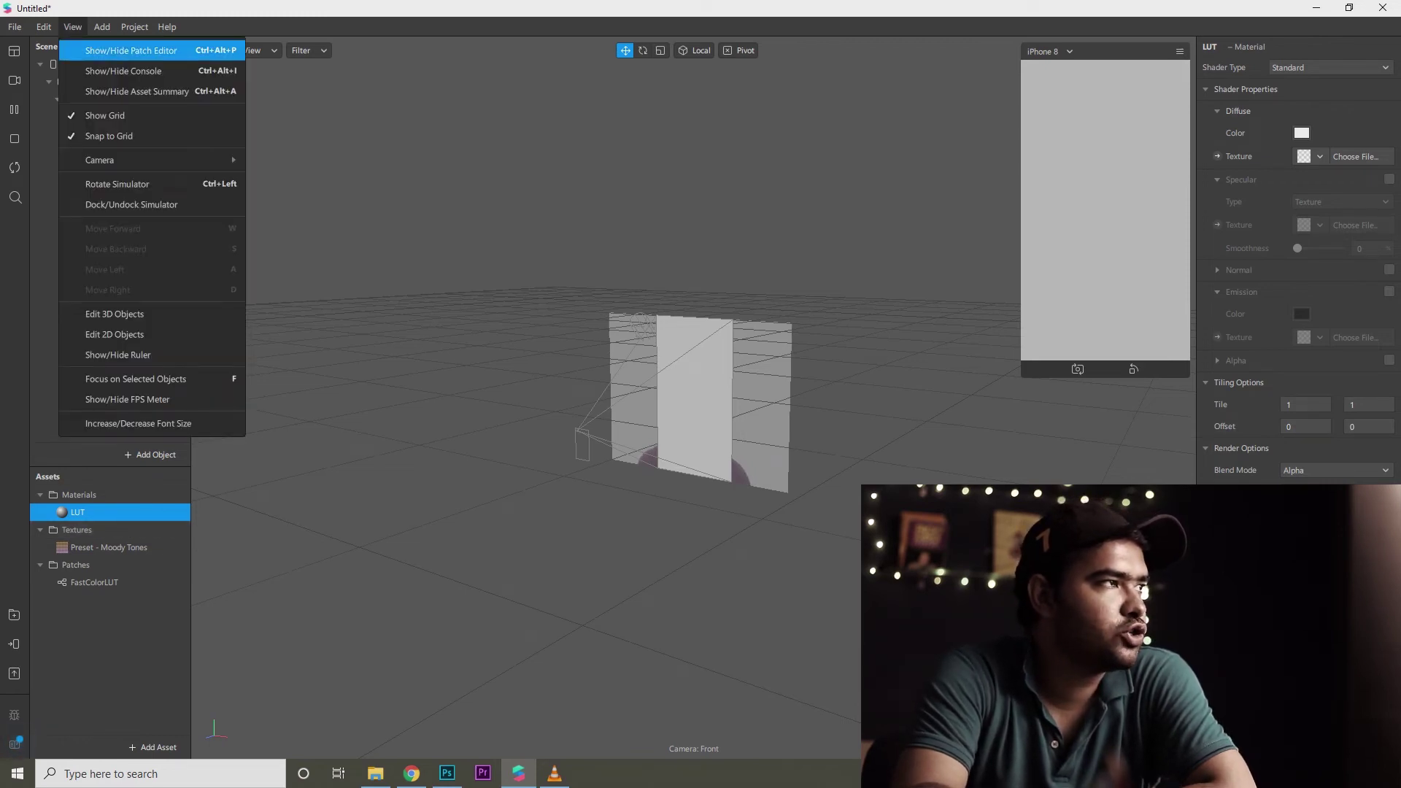
{"action": "left_click", "coordinate": [132, 50]}
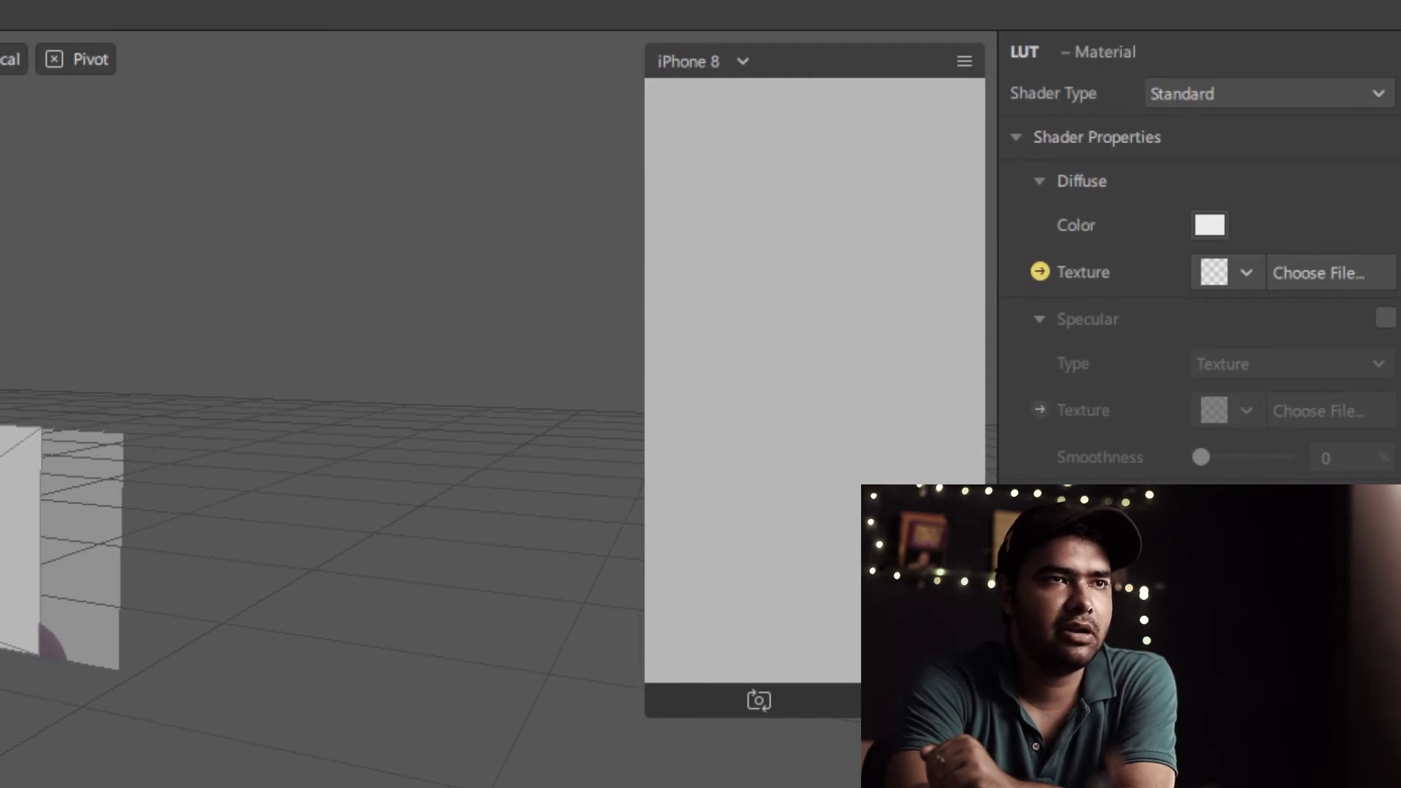
{"action": "left_click", "coordinate": [1040, 272]}
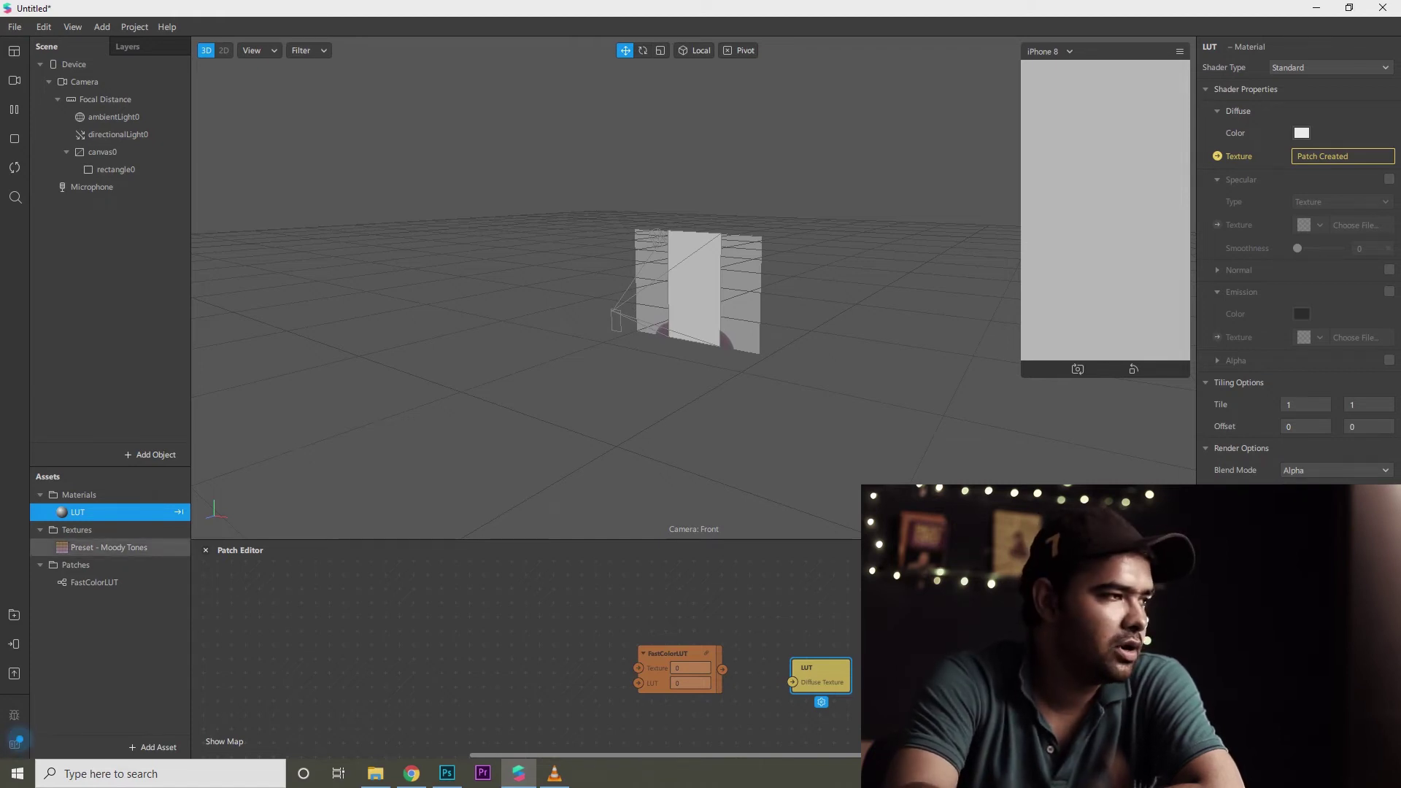
{"action": "left_click_drag", "start_coordinate": [102, 547], "coordinate": [218, 562]}
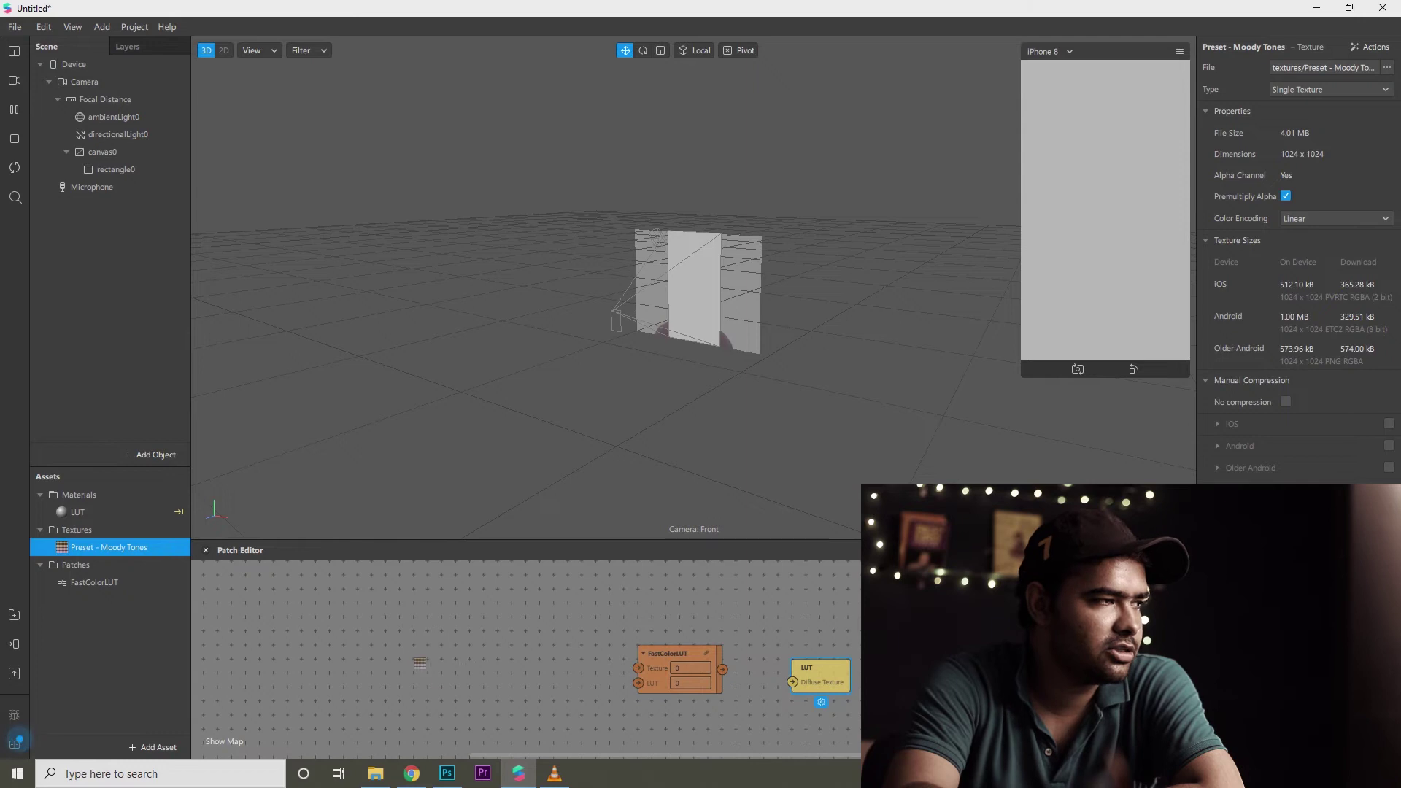
{"action": "left_click_drag", "start_coordinate": [452, 702], "coordinate": [467, 700]}
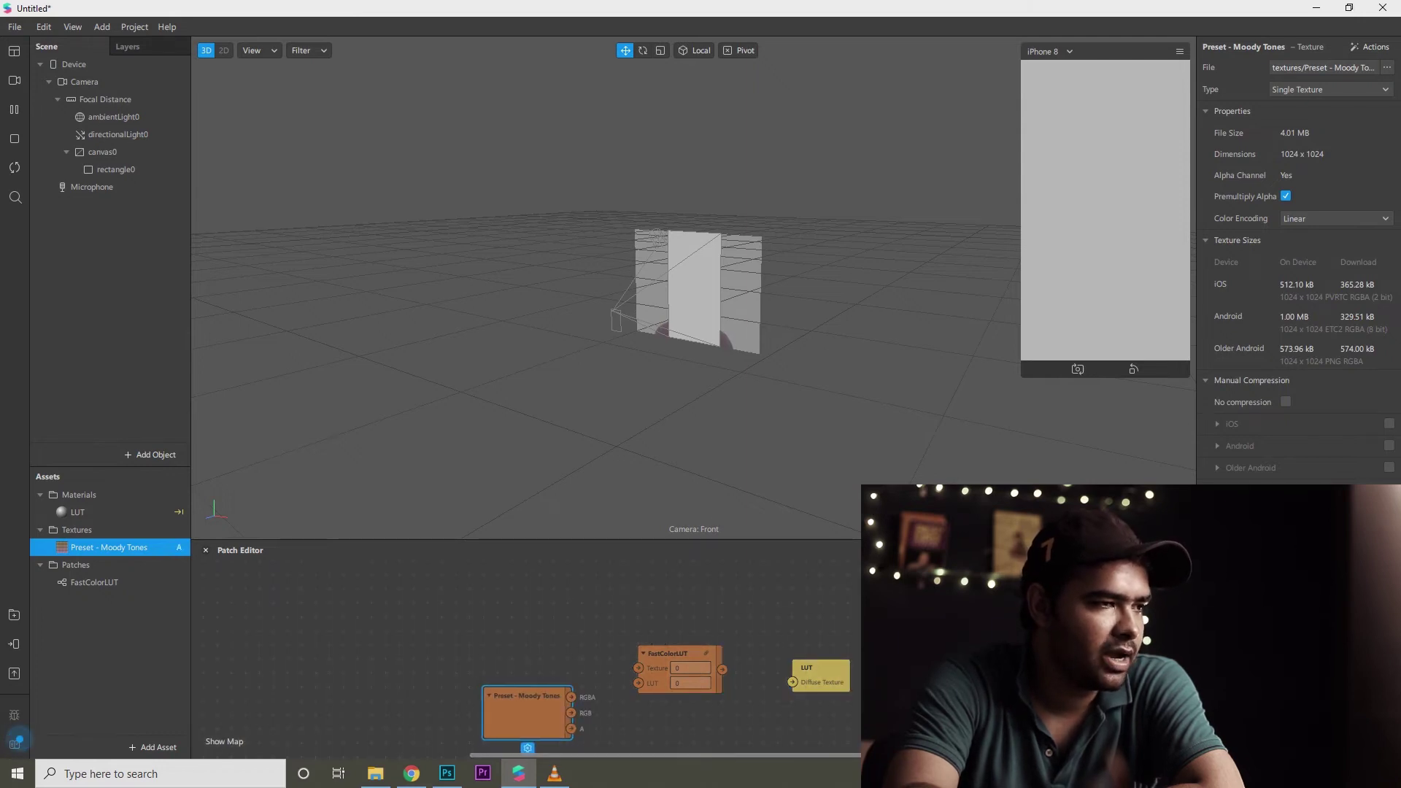
Step: Extract the camera's texture and place it in the Patch Editor above the Preset - Moody Tones patch
{"action": "left_click", "coordinate": [84, 81]}
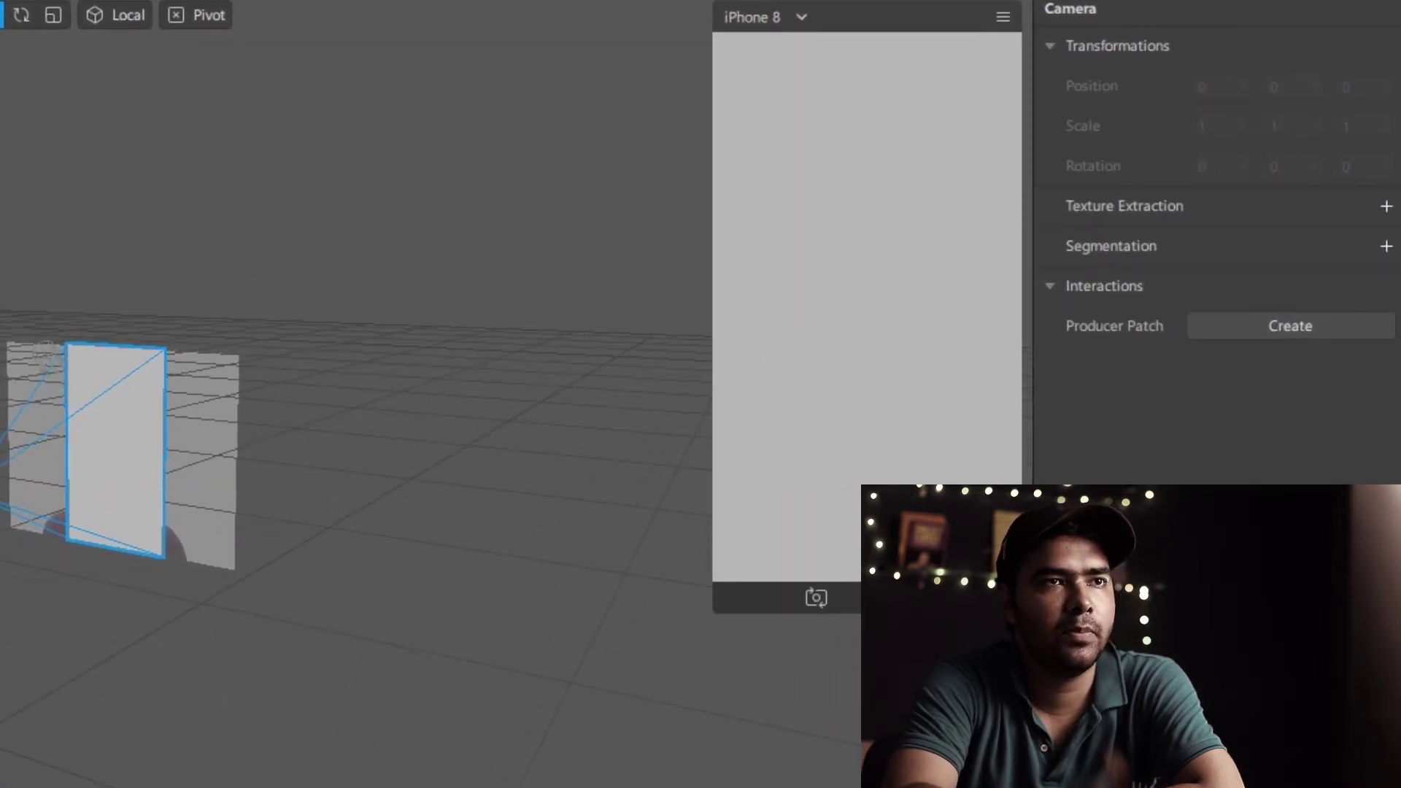
{"action": "left_click", "coordinate": [1385, 206]}
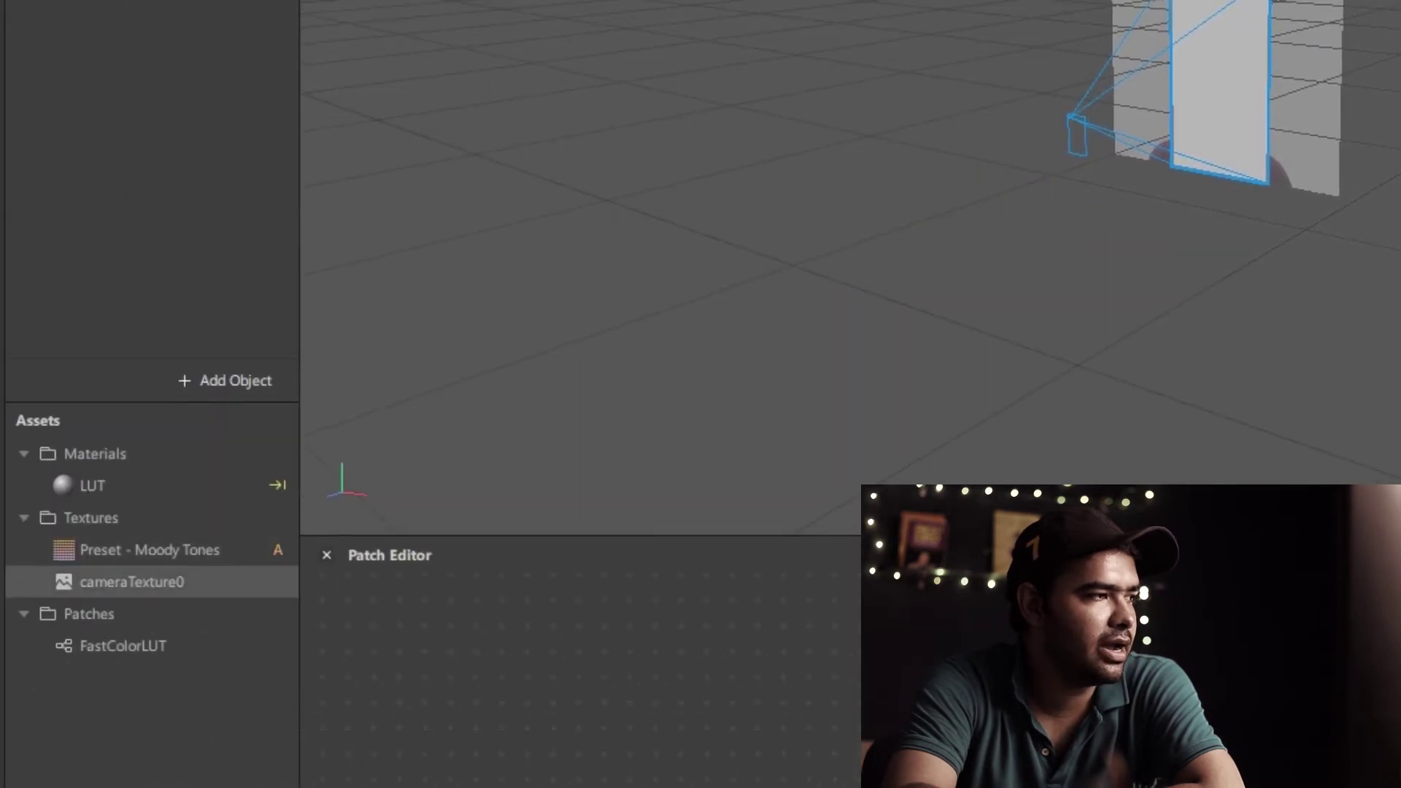
{"action": "left_click", "coordinate": [131, 581]}
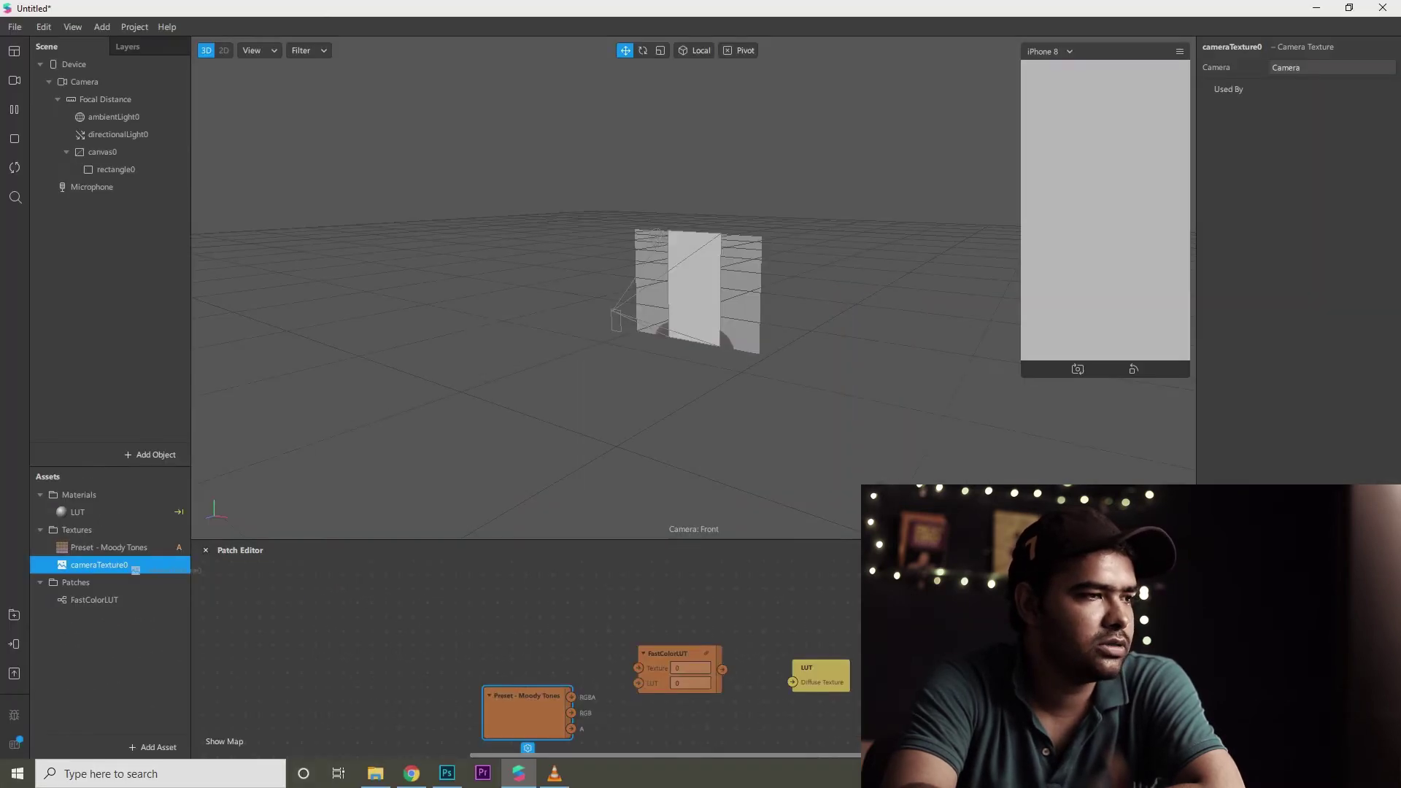
{"action": "left_click_drag", "start_coordinate": [195, 590], "coordinate": [827, 668]}
{"action": "left_click_drag", "start_coordinate": [479, 611], "coordinate": [504, 616]}
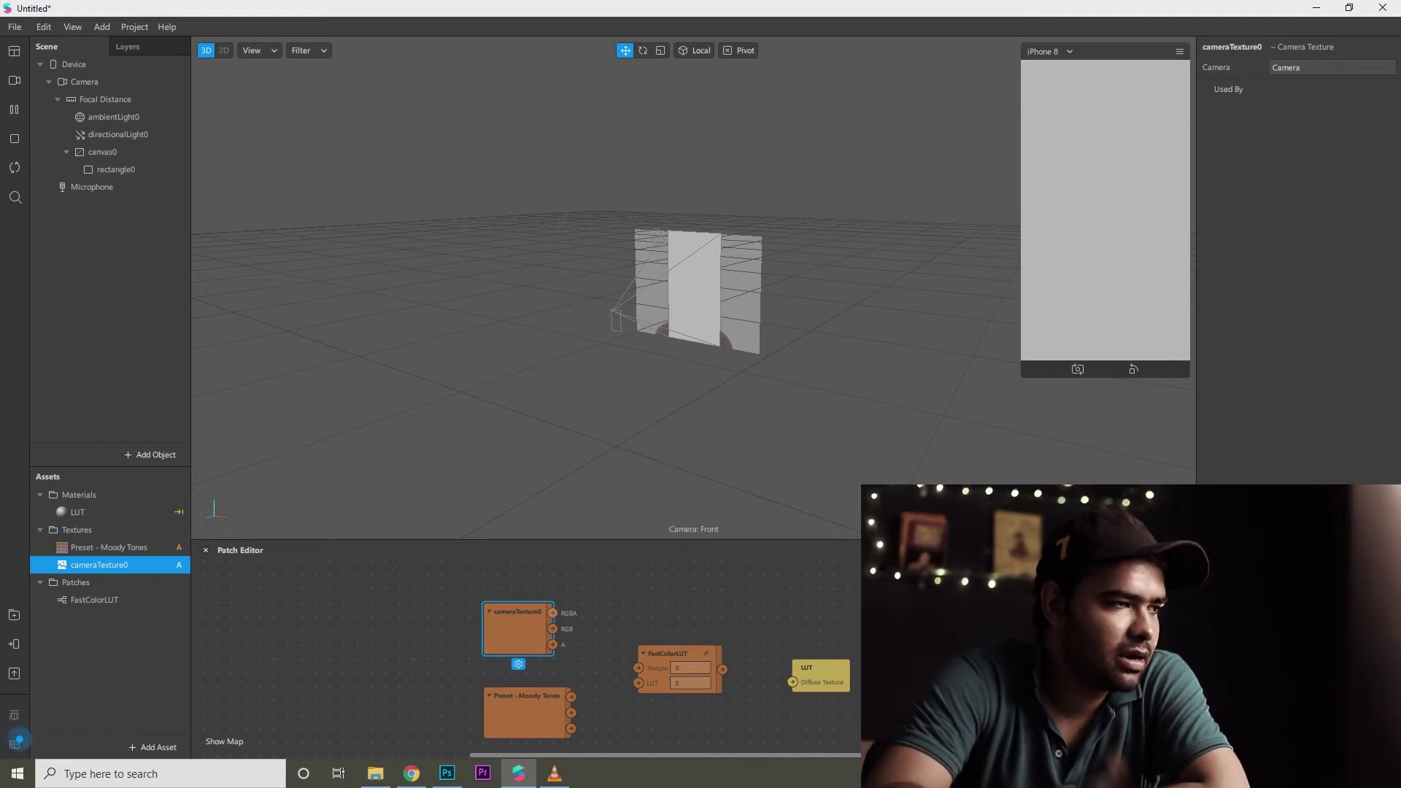
Step: Connect the camera texture's RGBA output to FastColorLUT's Texture input, and the Preset - Moody Tones RGBA output to its LUT input
{"action": "left_click_drag", "start_coordinate": [553, 613], "coordinate": [577, 612]}
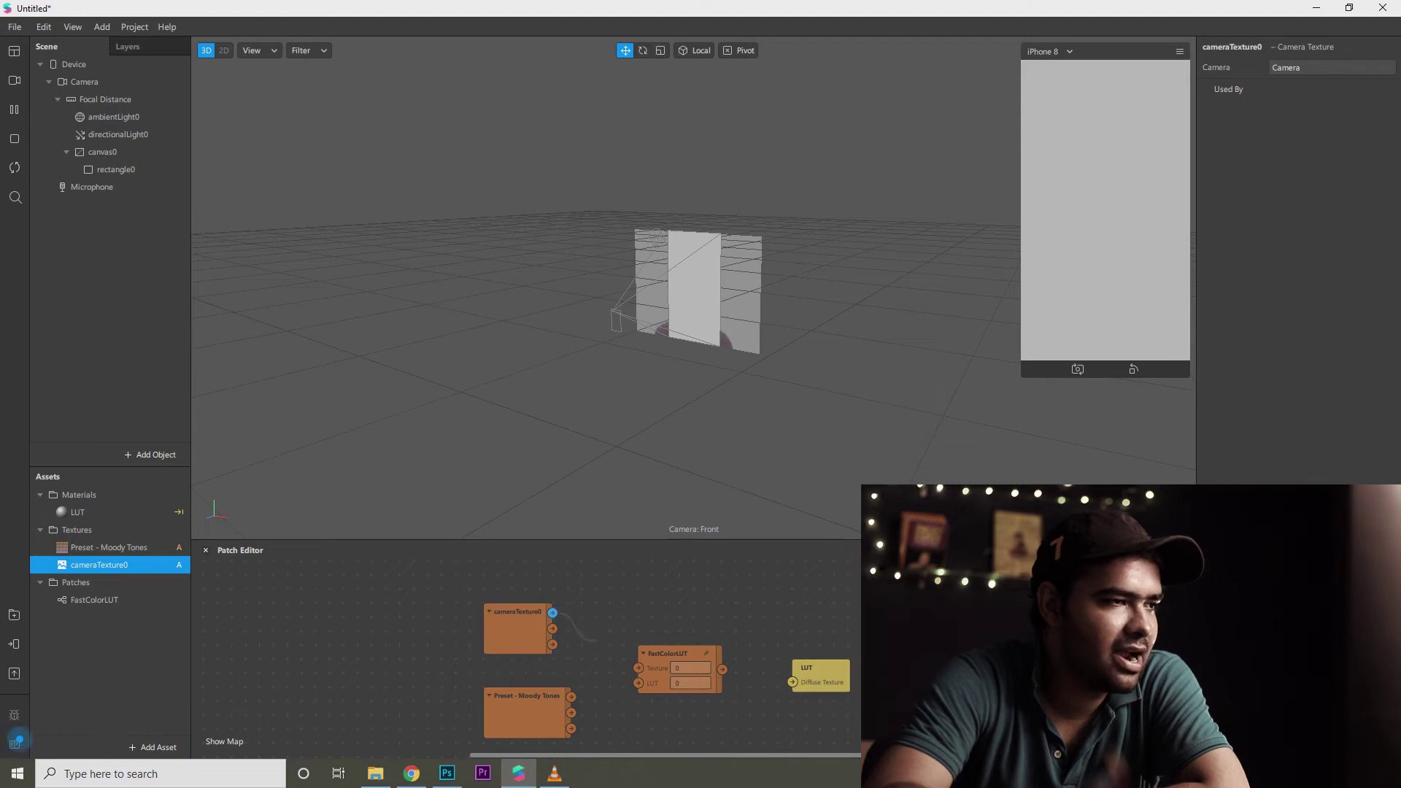
{"action": "left_click_drag", "start_coordinate": [631, 665], "coordinate": [639, 668]}
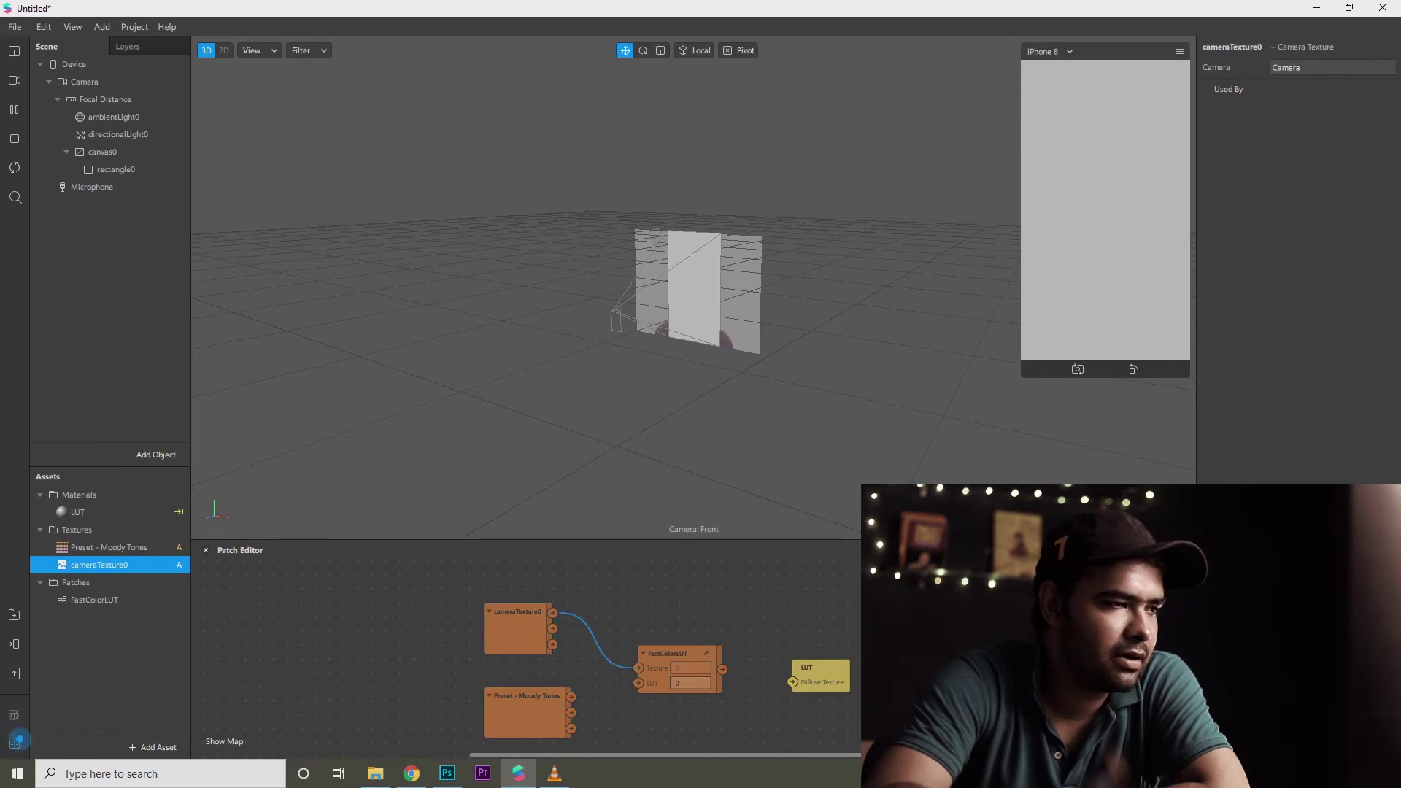
{"action": "left_click_drag", "start_coordinate": [572, 697], "coordinate": [638, 683]}
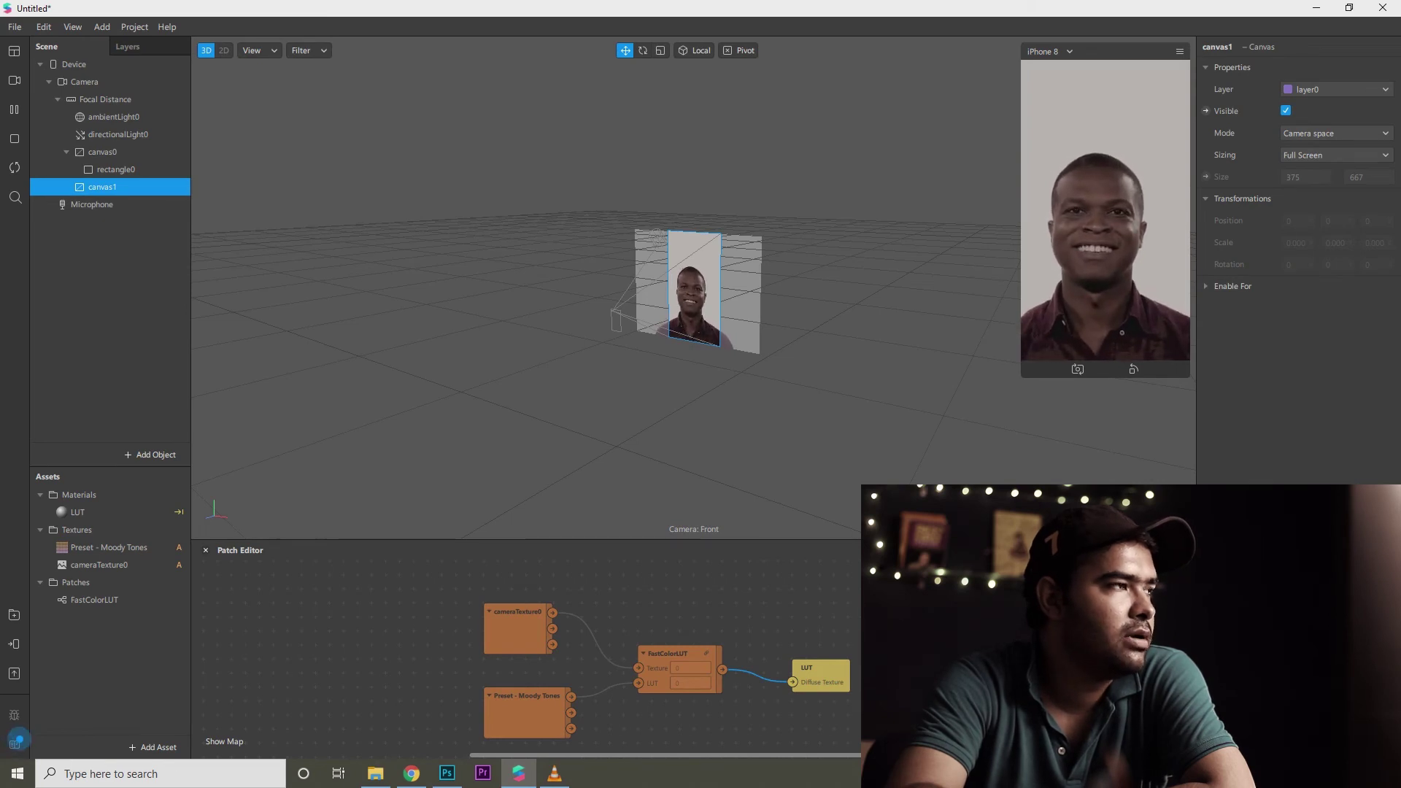
Step: Add a rectangle under canvas1 and make it fill the canvas's full width and height
{"action": "right_click", "coordinate": [103, 186]}
{"action": "mouse_move", "coordinate": [168, 198]}
{"action": "left_click", "coordinate": [285, 430]}
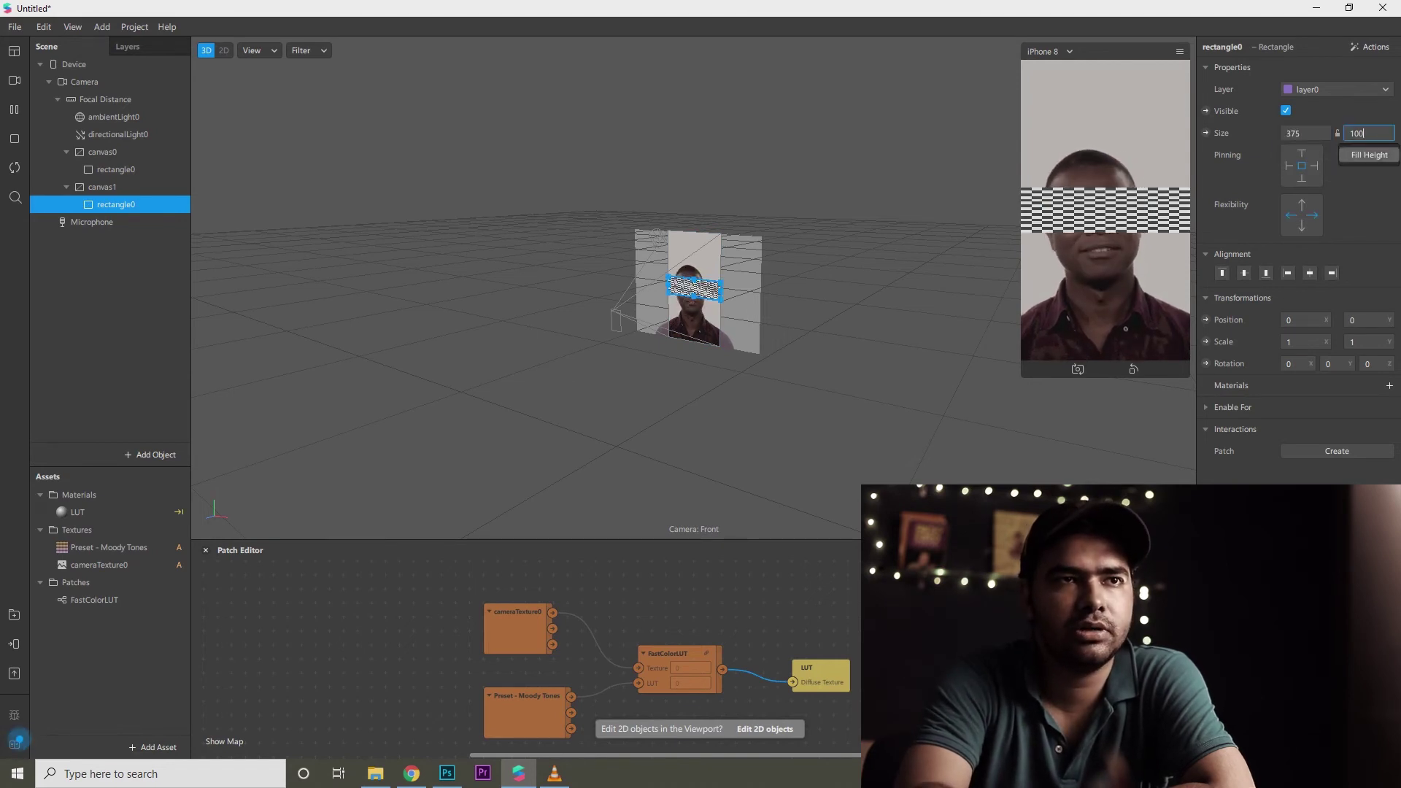
{"action": "left_click", "coordinate": [1302, 165]}
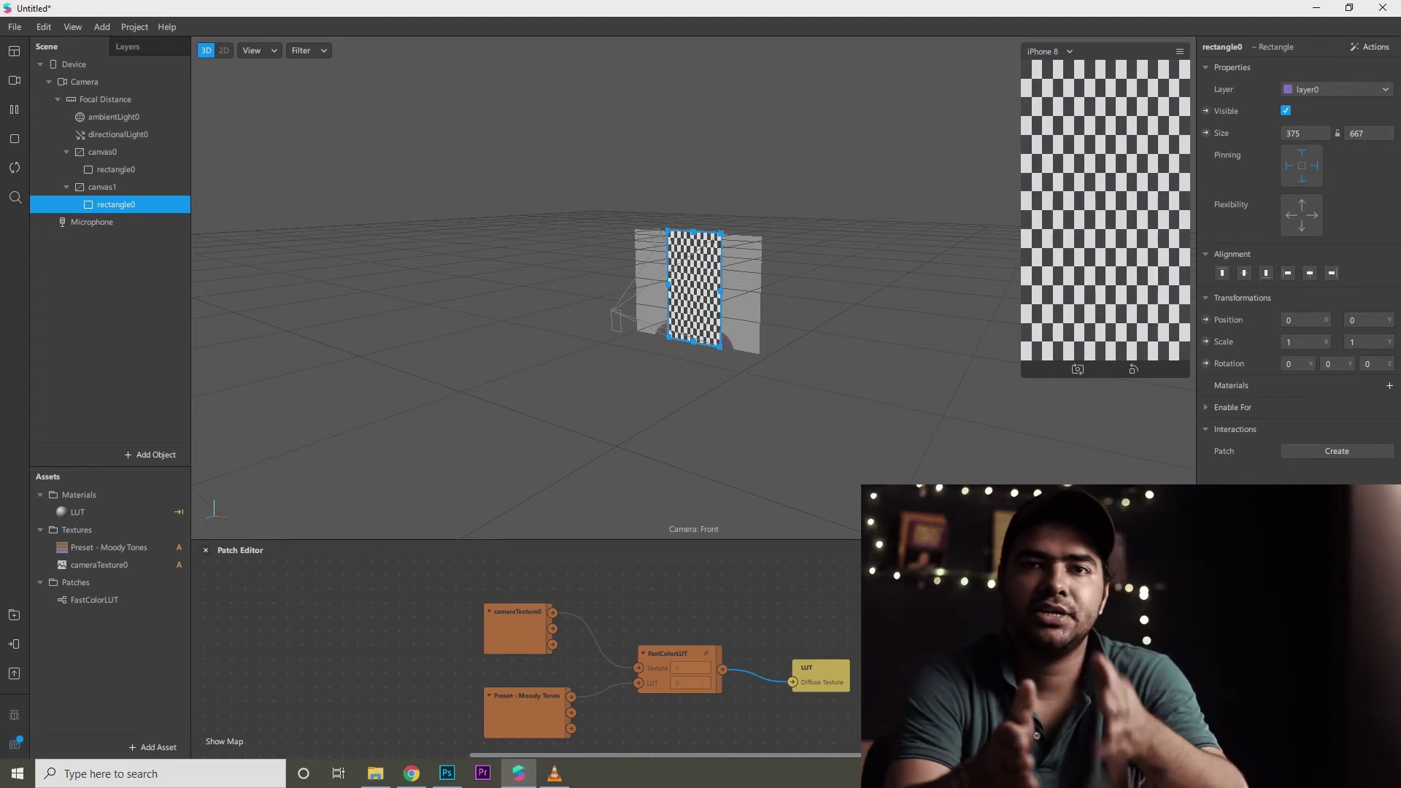
Step: Create a new material for canvas1's rectangle and name it Dust
{"action": "left_click", "coordinate": [1390, 385]}
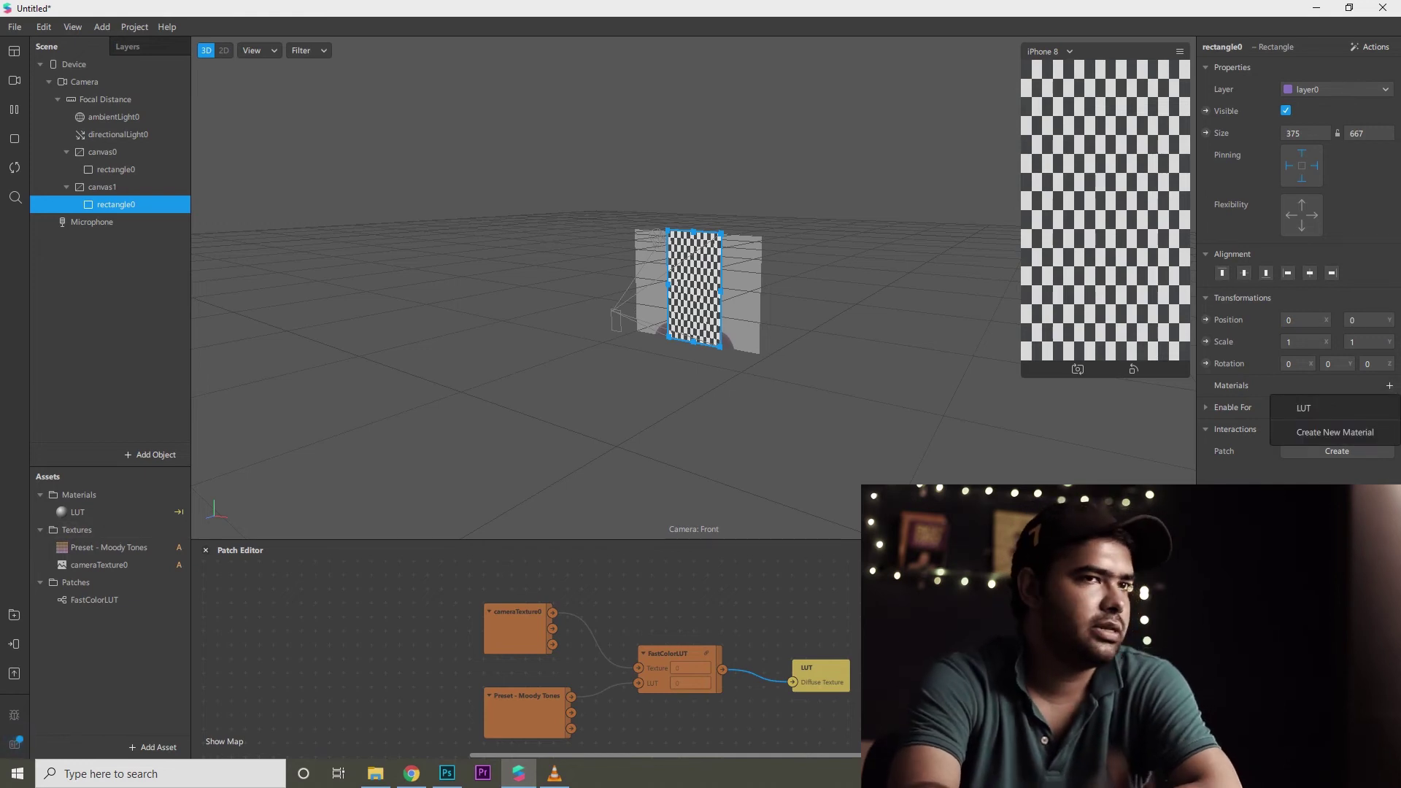
{"action": "left_click", "coordinate": [1335, 432]}
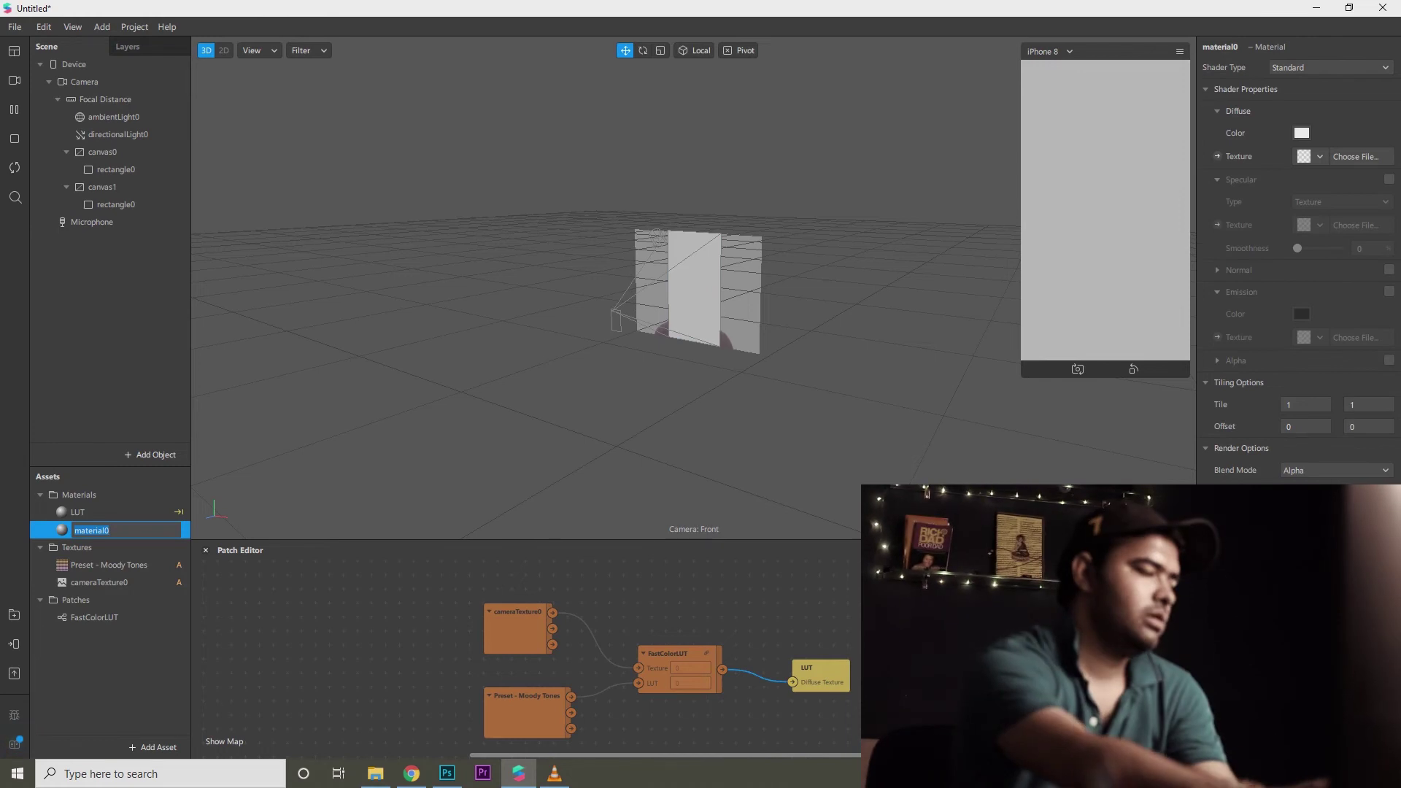
{"action": "type", "text": "Dust"}
{"action": "key", "text": "Return"}
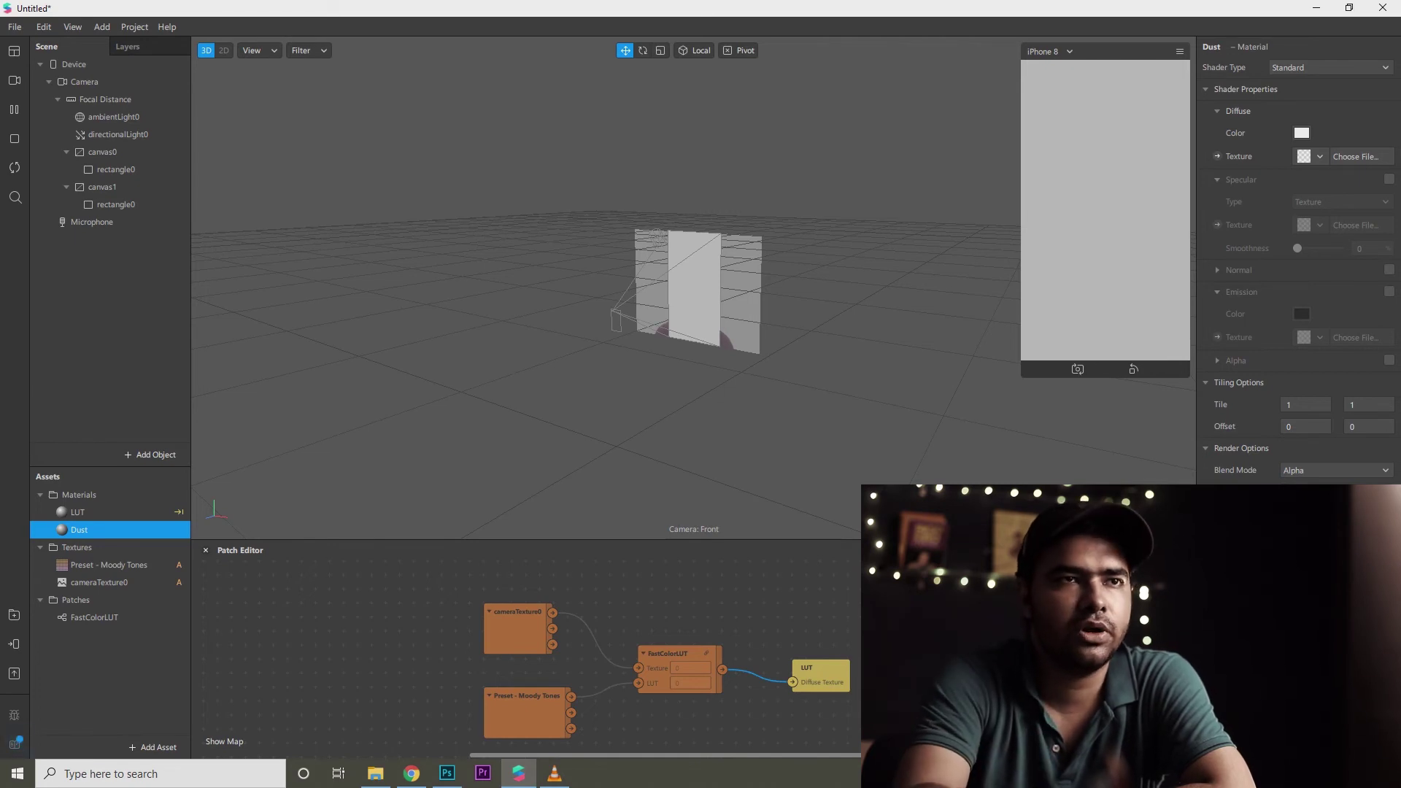
Step: Assign a new animation sequence as the Dust material's diffuse texture, using images 1 to 8 from the Basic Instagram Filter - Photoshop Preset folder
{"action": "left_click", "coordinate": [1311, 156]}
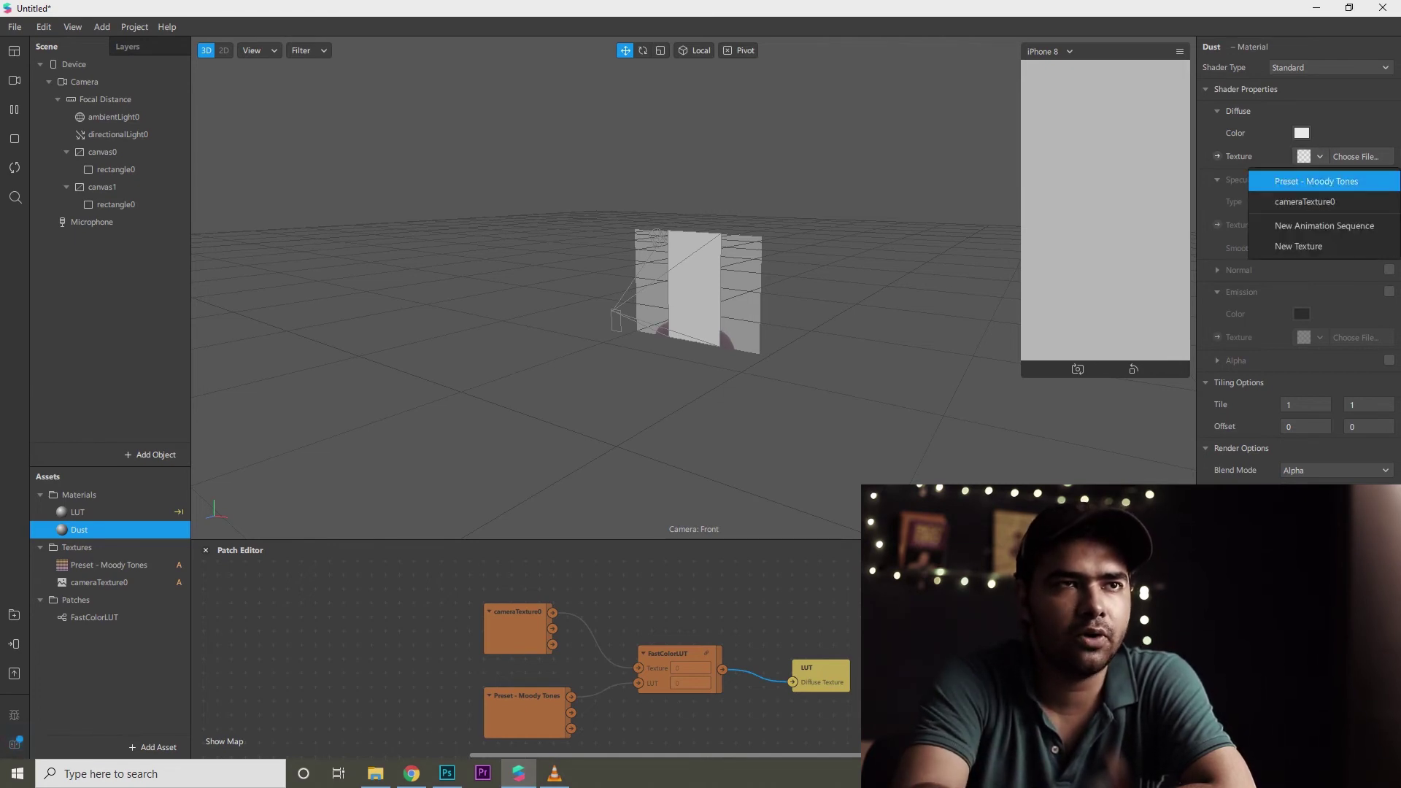
{"action": "left_click", "coordinate": [1324, 225]}
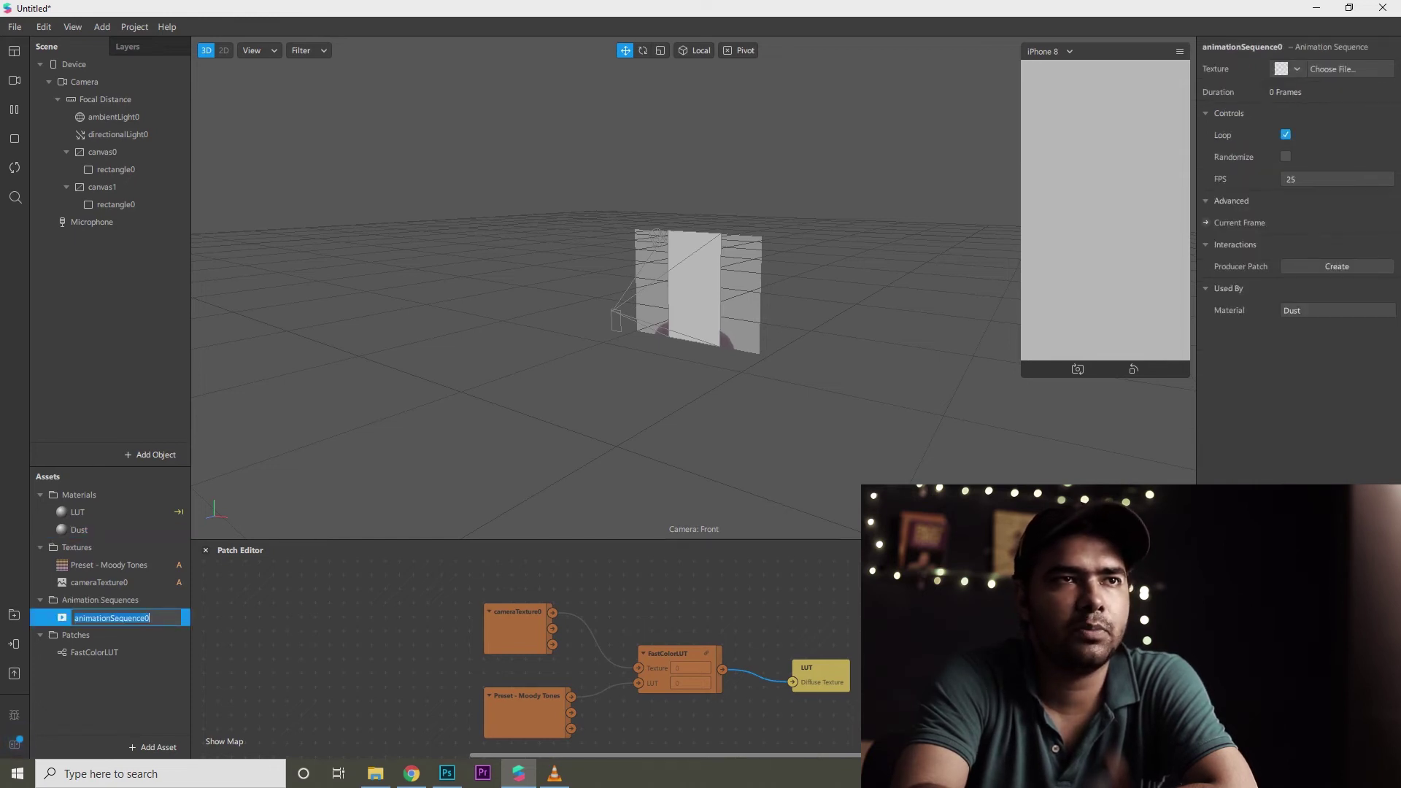
{"action": "left_click", "coordinate": [1349, 69]}
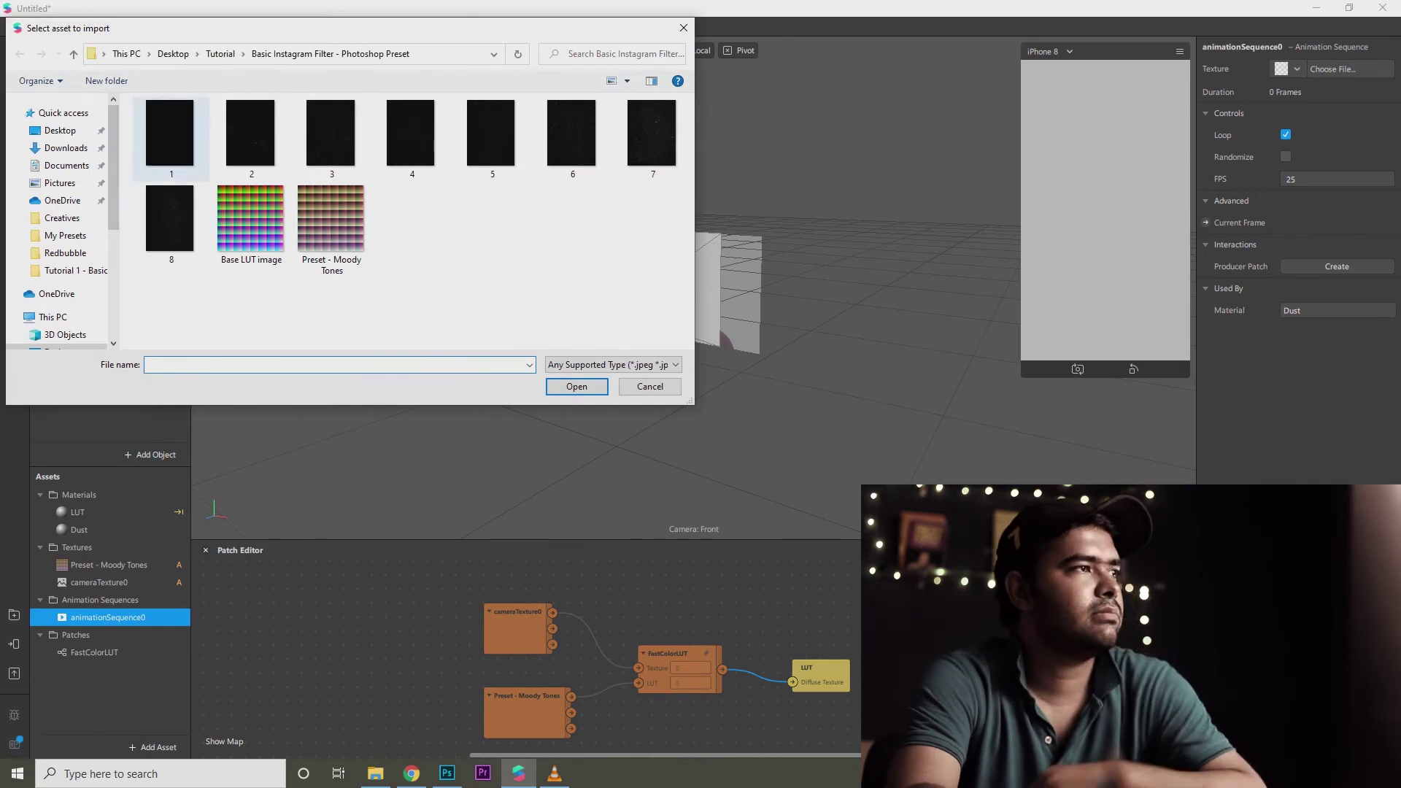
{"action": "left_click", "coordinate": [170, 135]}
{"action": "left_click", "coordinate": [170, 219], "text": "shift"}
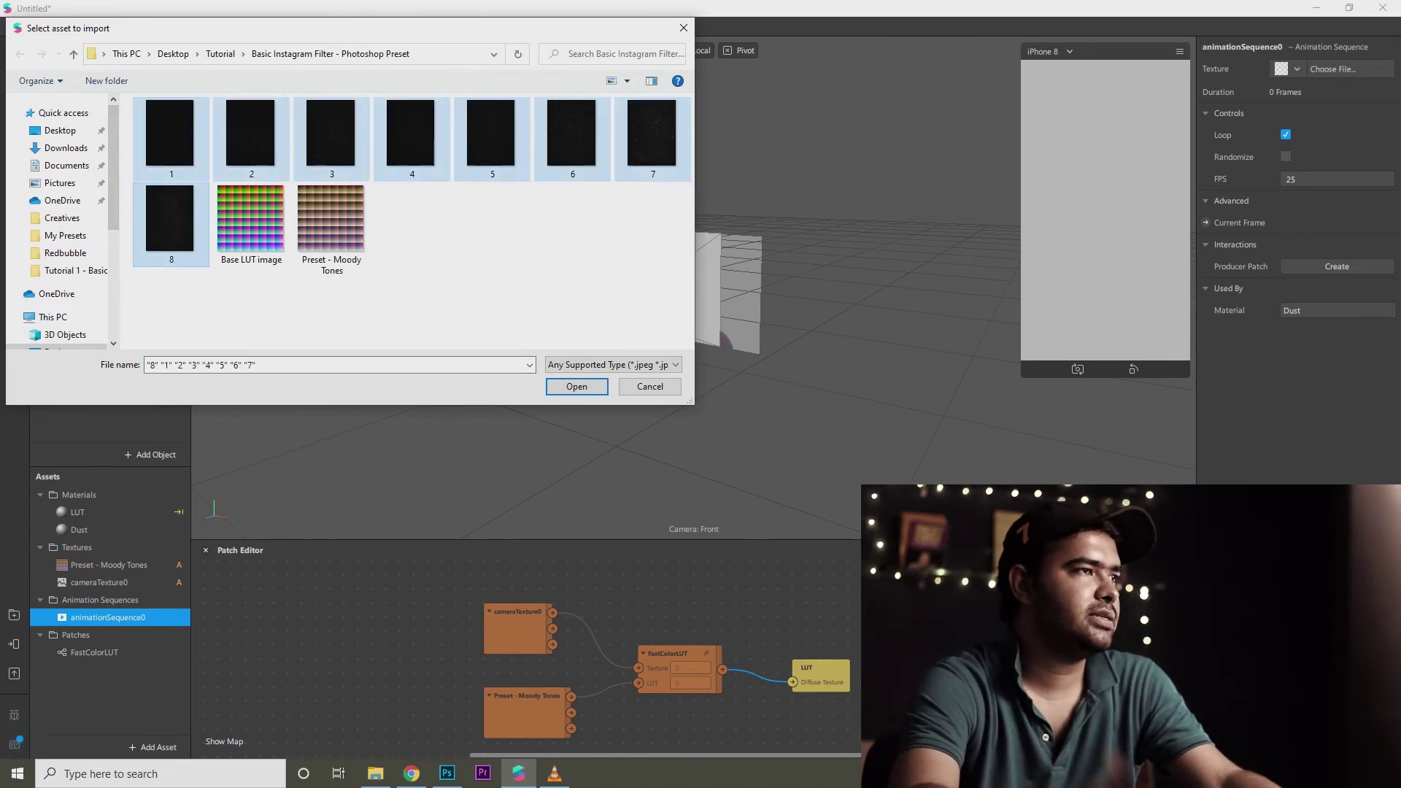
{"action": "left_click", "coordinate": [576, 386]}
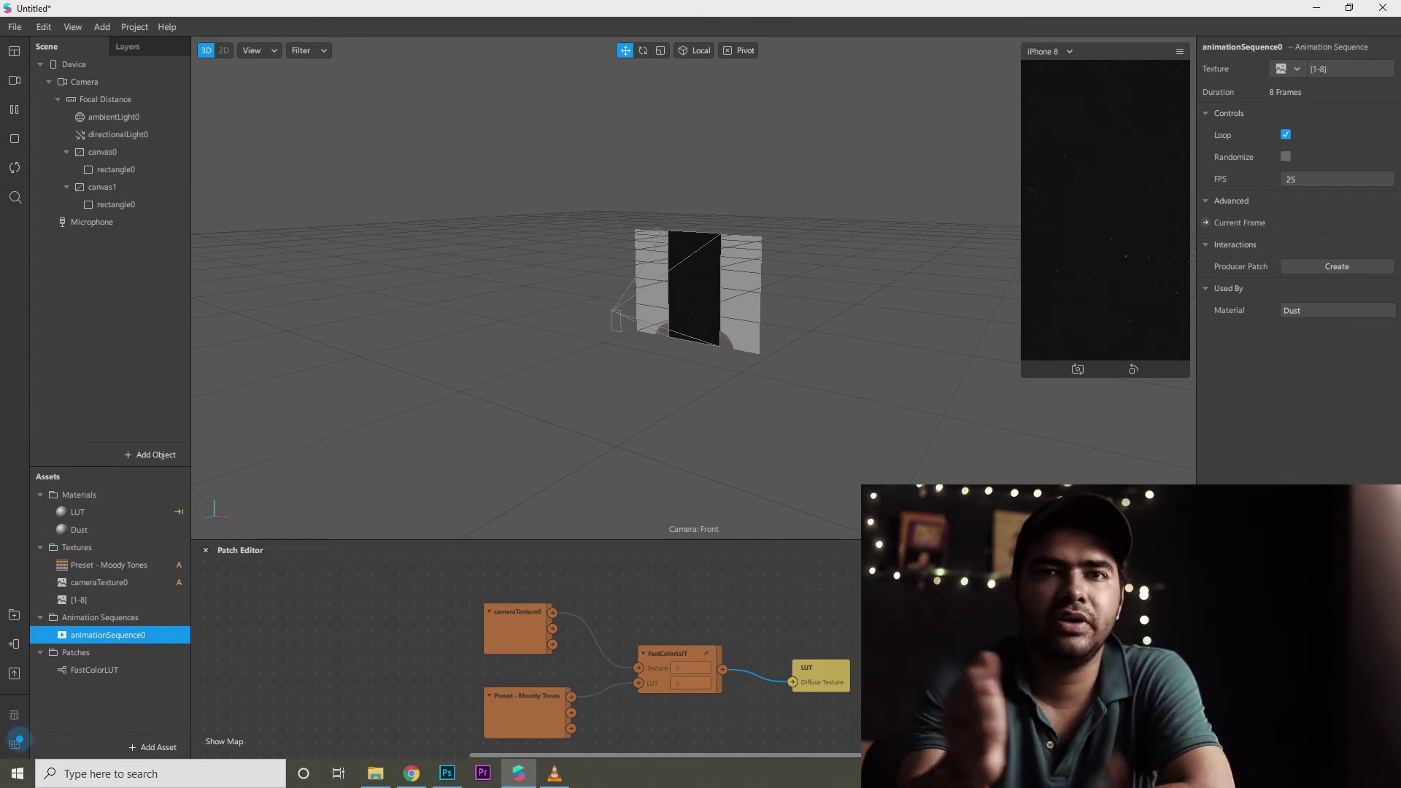
Step: Set the animation sequence to 4 FPS and the Dust material's blend mode to Screen
{"action": "left_click", "coordinate": [1313, 179]}
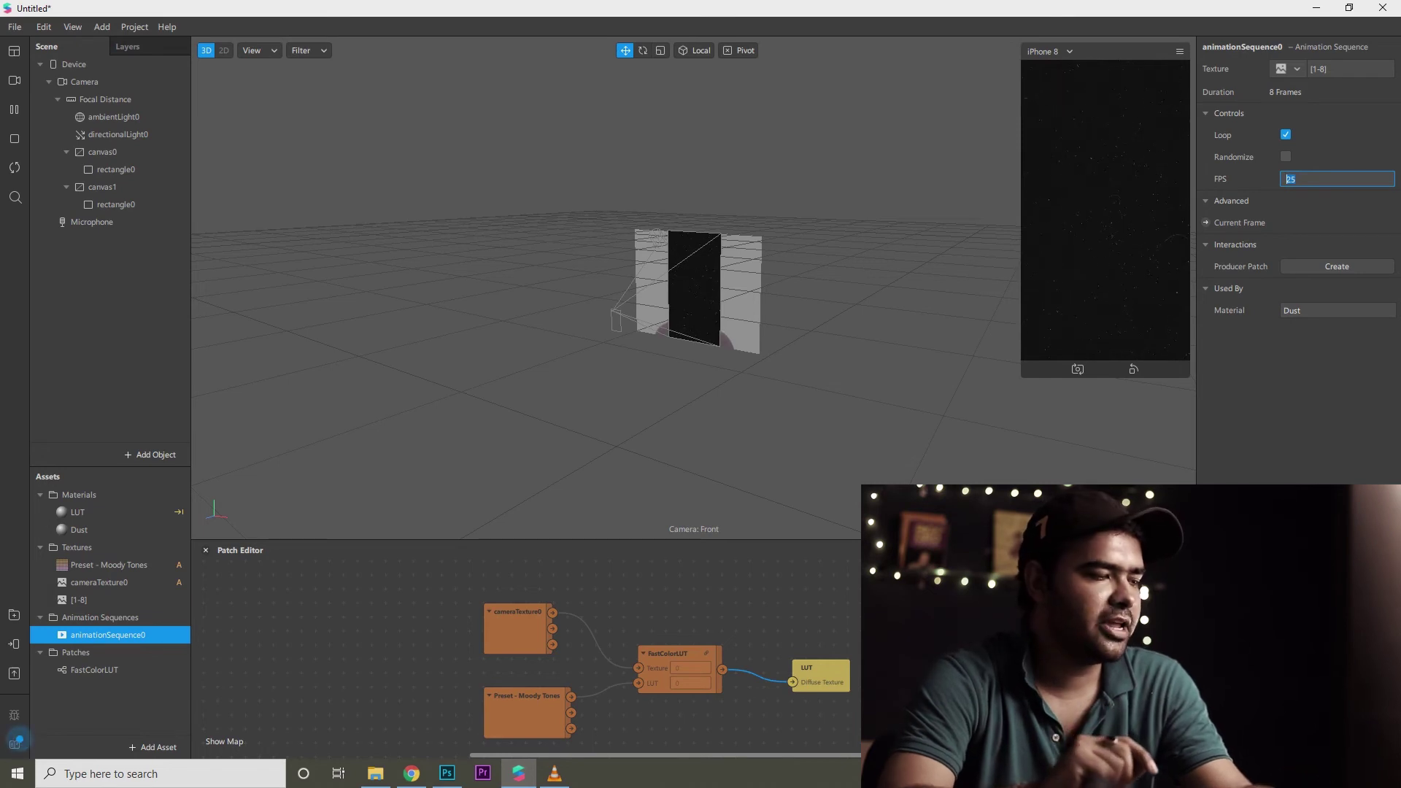
{"action": "key", "text": "Return"}
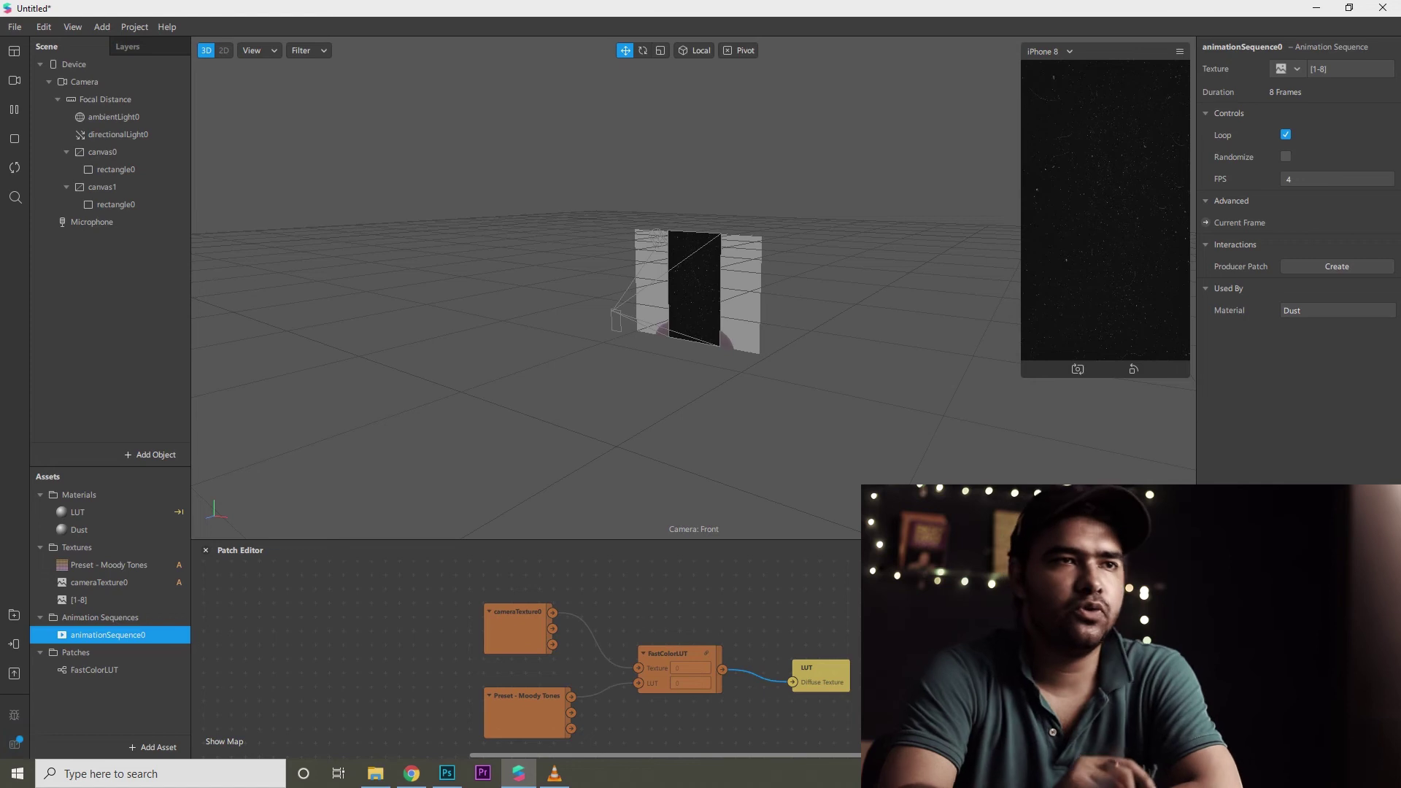
{"action": "left_click", "coordinate": [79, 530]}
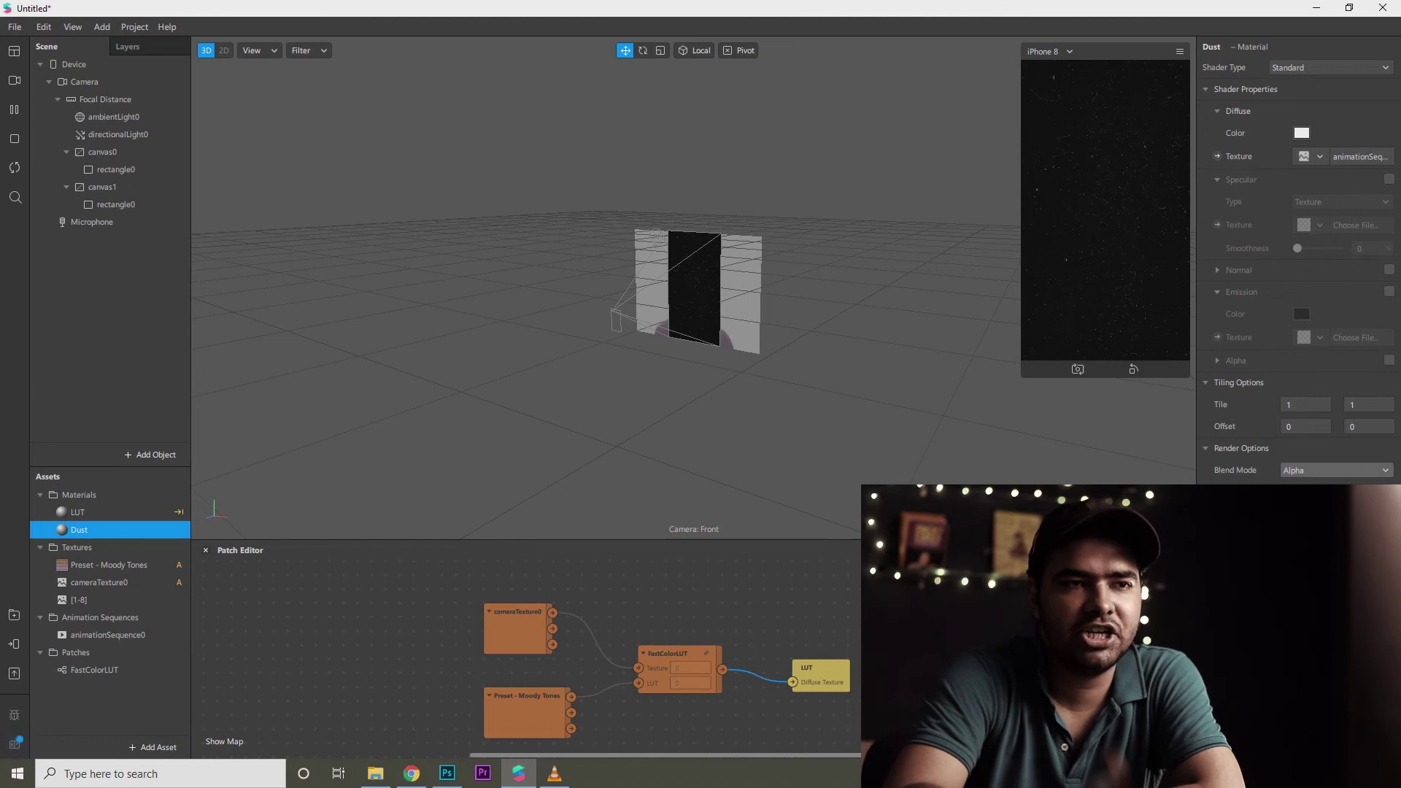
{"action": "left_click", "coordinate": [1335, 470]}
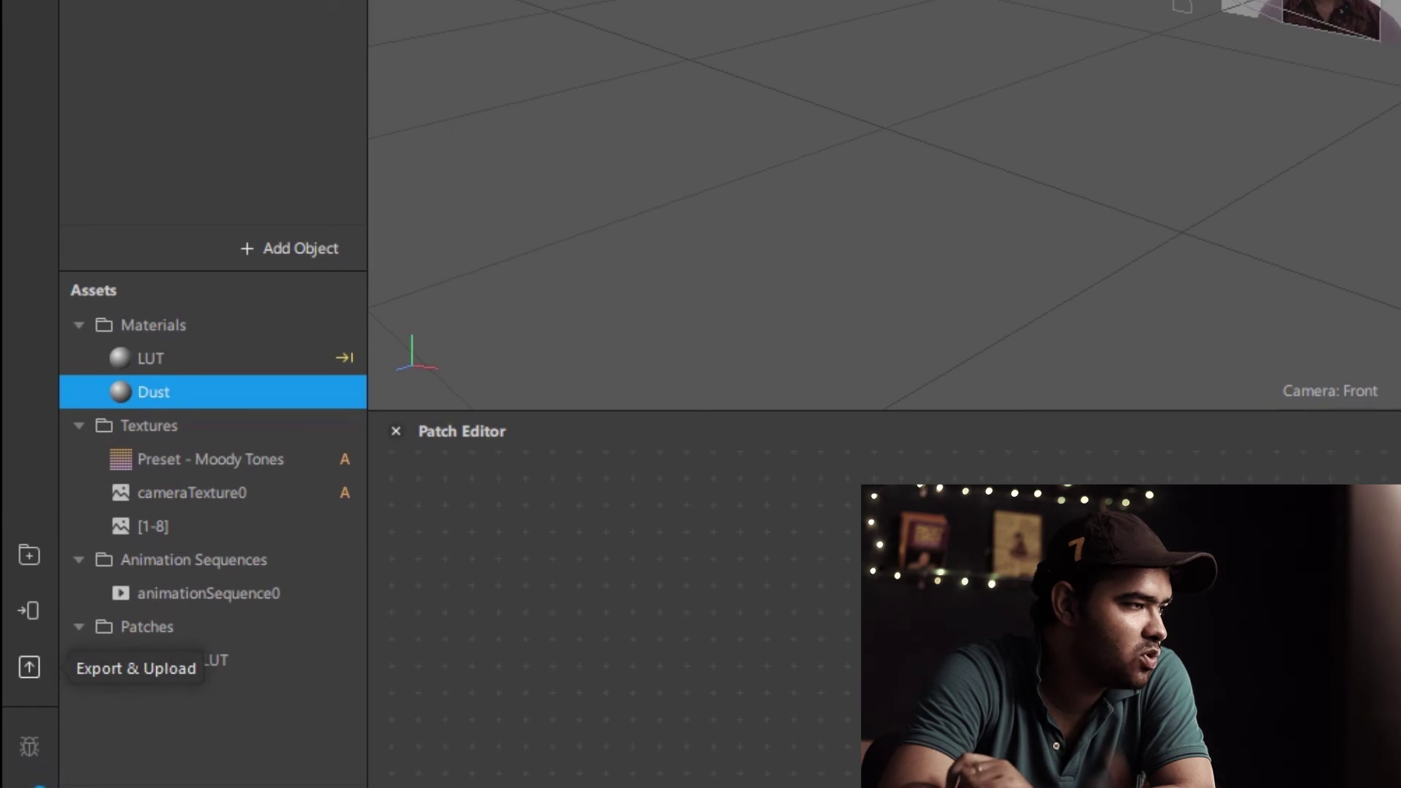
Step: Export the effect as Moody Tones into the Tutorial folder's Basic Instagram Filter - Photoshop Preset subfolder
{"action": "left_click", "coordinate": [30, 666]}
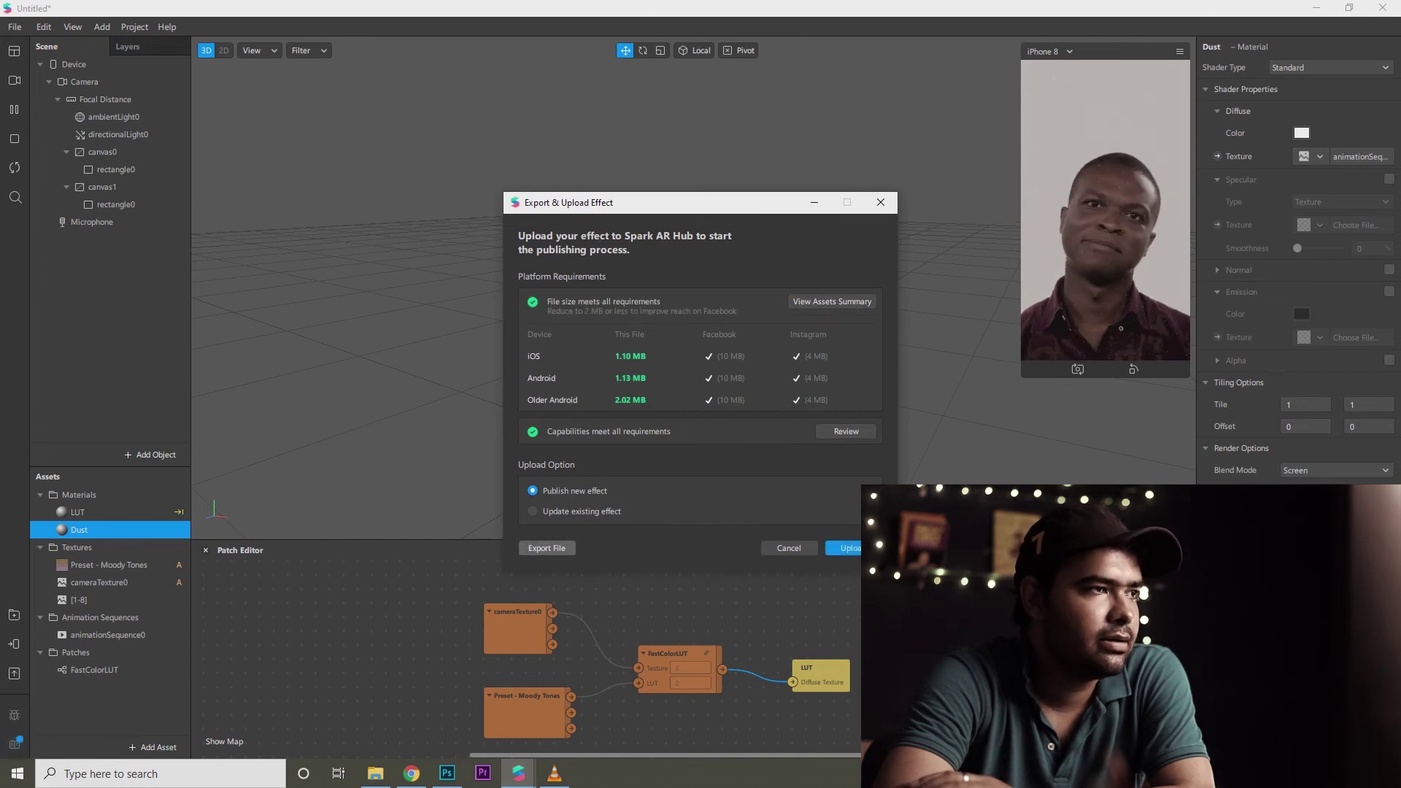
{"action": "left_click", "coordinate": [547, 548]}
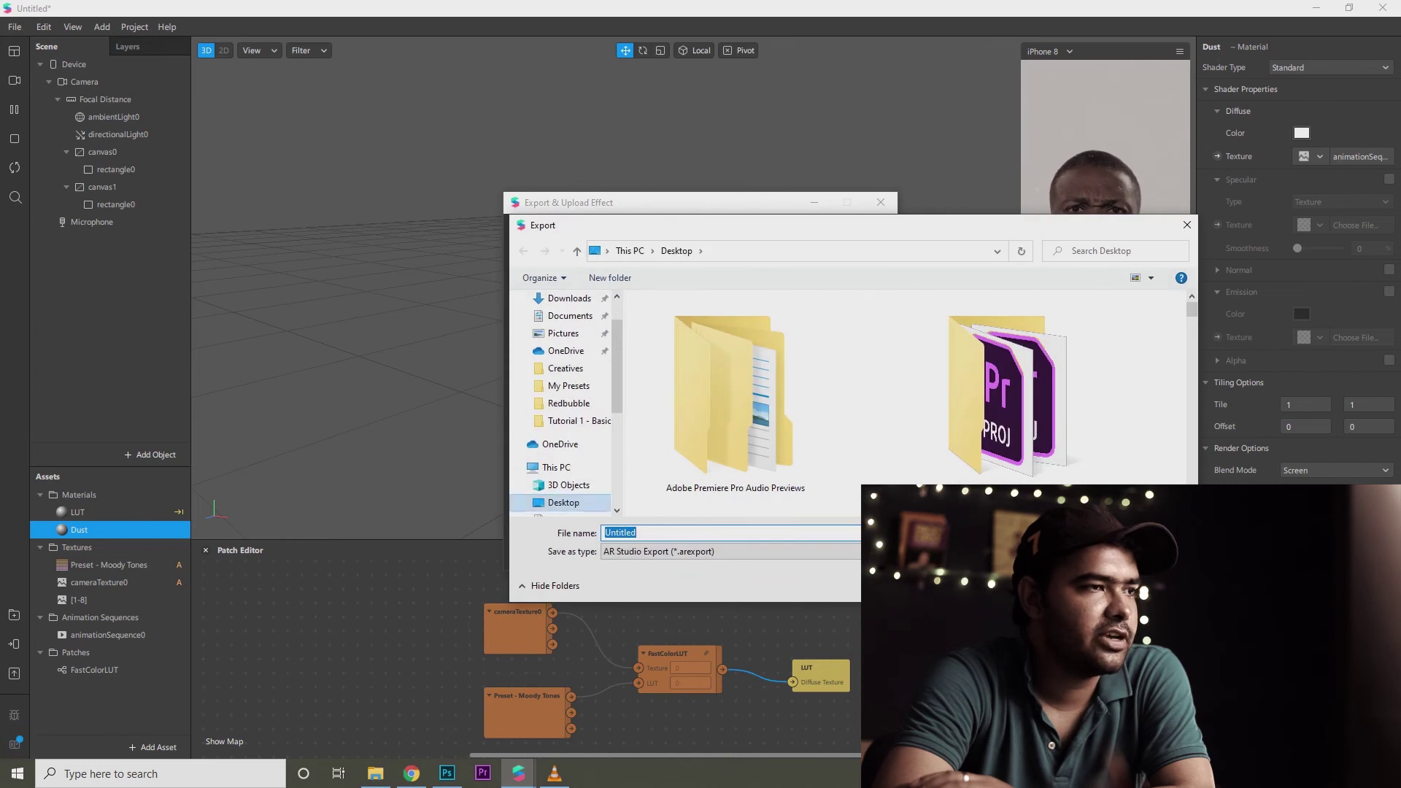
{"action": "left_click", "coordinate": [574, 421]}
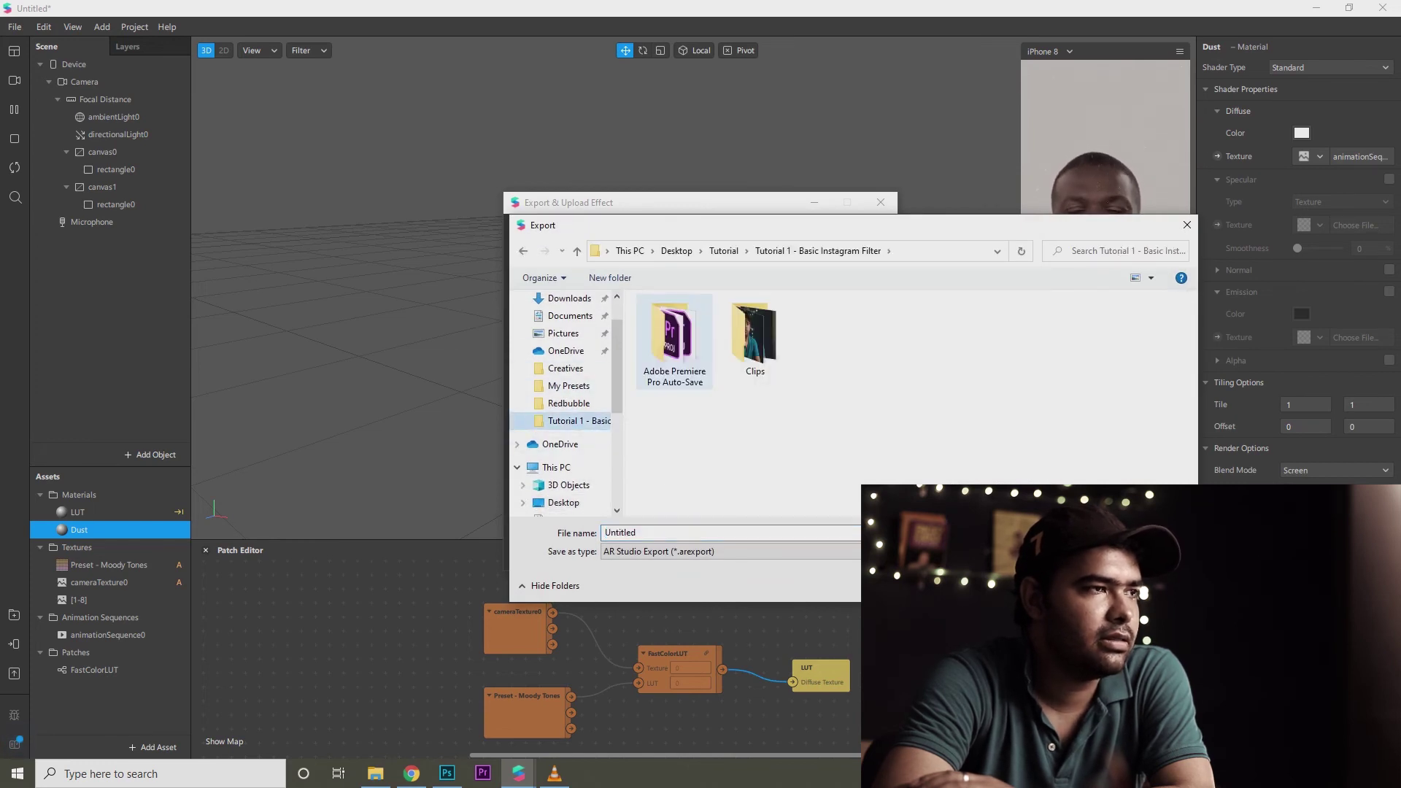
{"action": "left_click", "coordinate": [723, 250]}
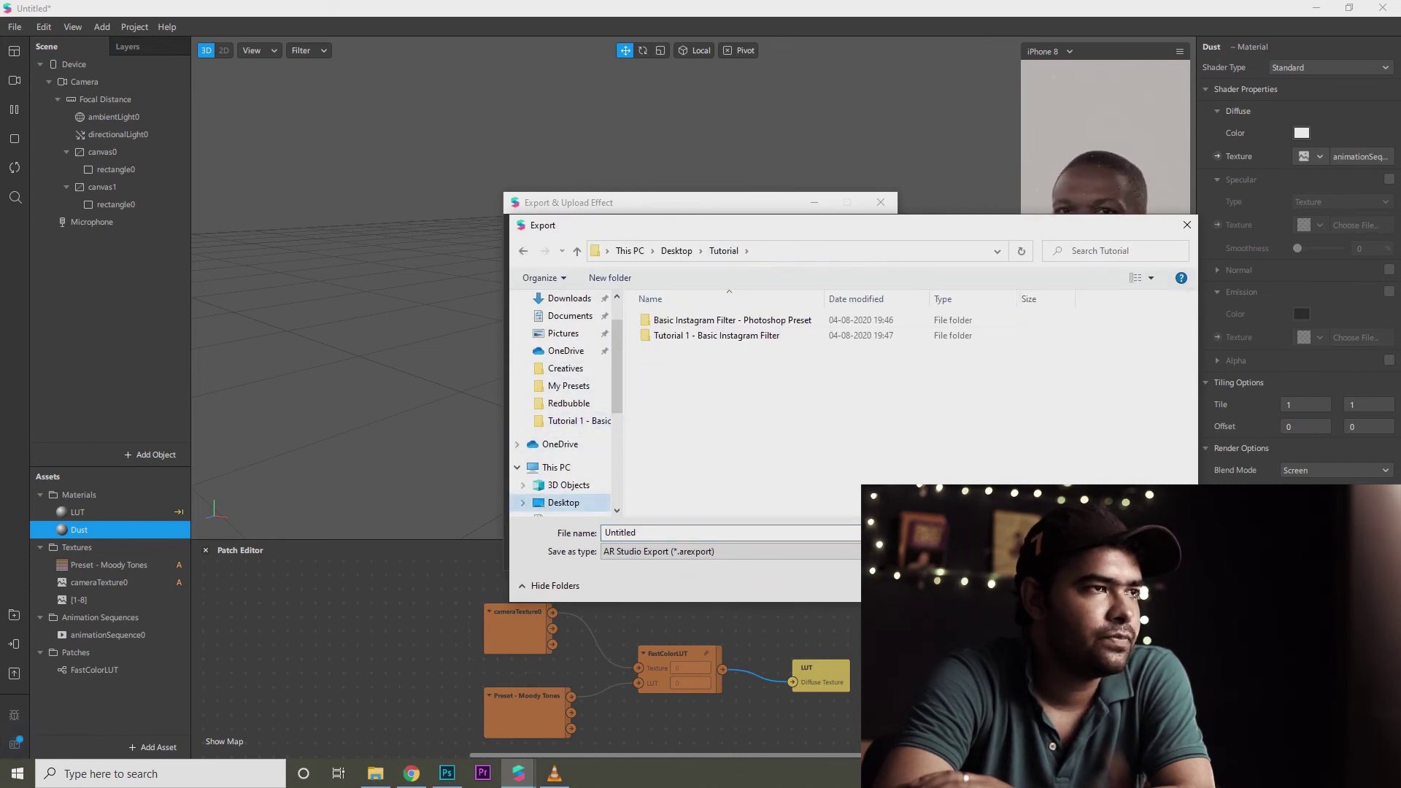
{"action": "double_click", "coordinate": [732, 320]}
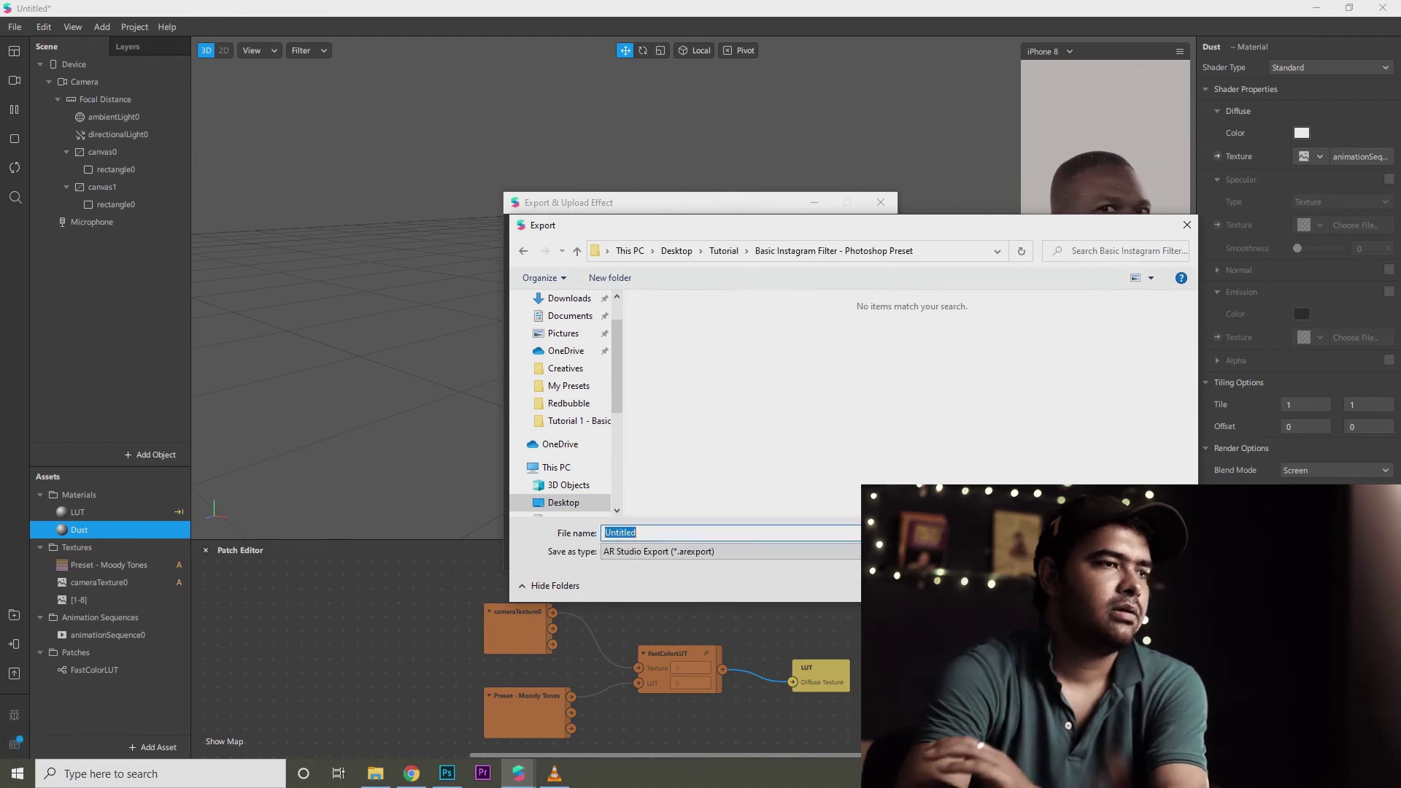
{"action": "type", "text": "Moody Tones"}
{"action": "key", "text": "Return"}
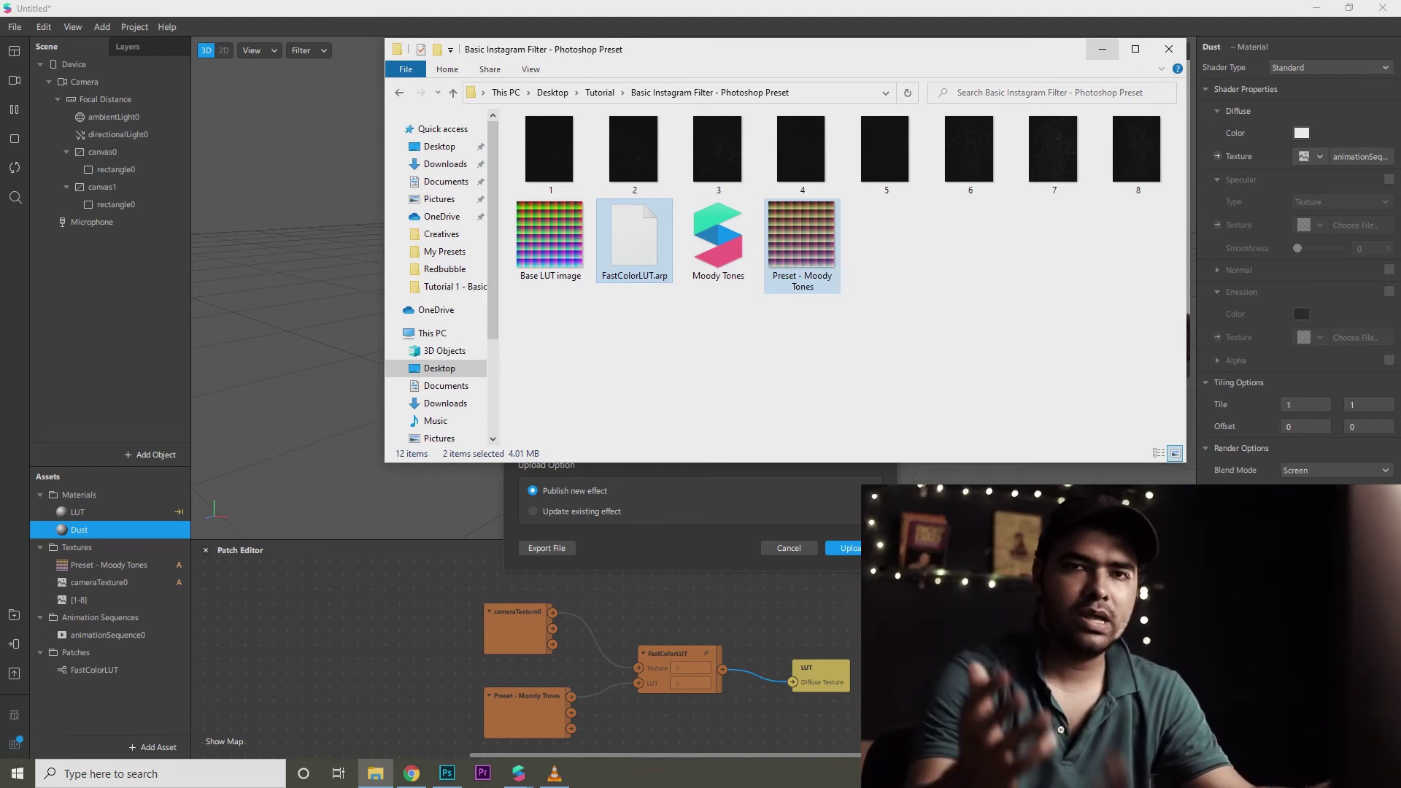
{"action": "left_click", "coordinate": [1101, 48]}
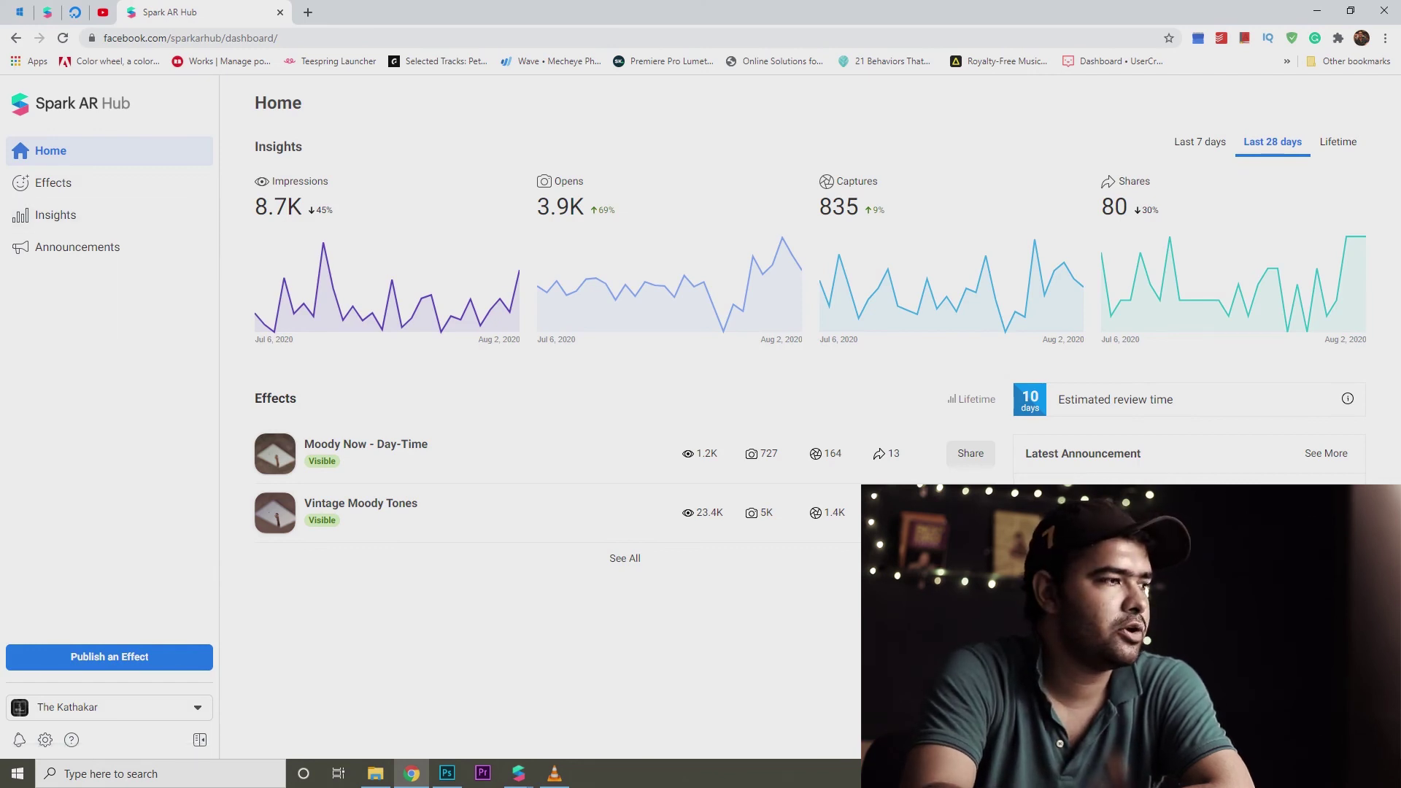
Step: In Spark AR Hub, start publishing a new effect for Instagram and upload Moody Tones.arexport as its effect file
{"action": "left_click", "coordinate": [109, 657]}
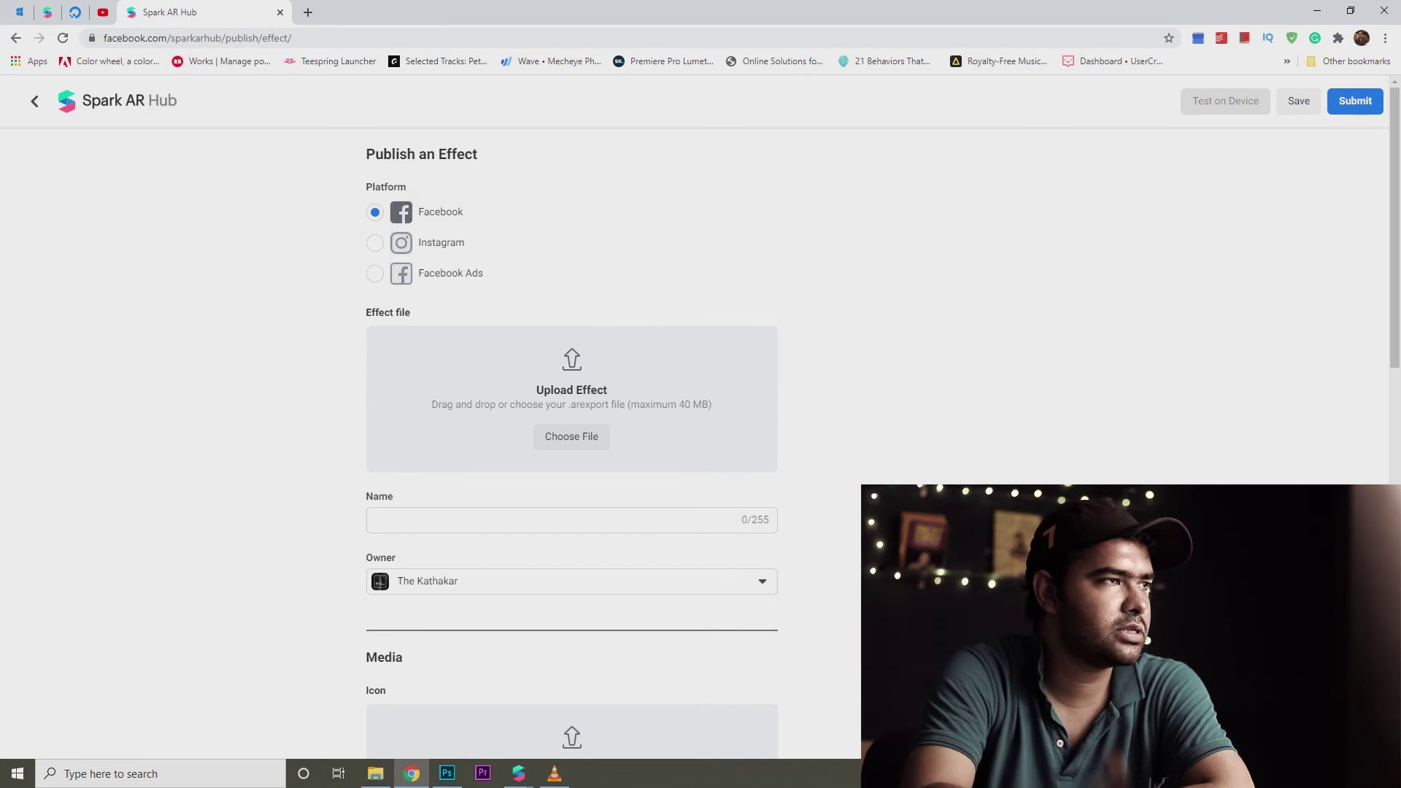
{"action": "left_click", "coordinate": [374, 242]}
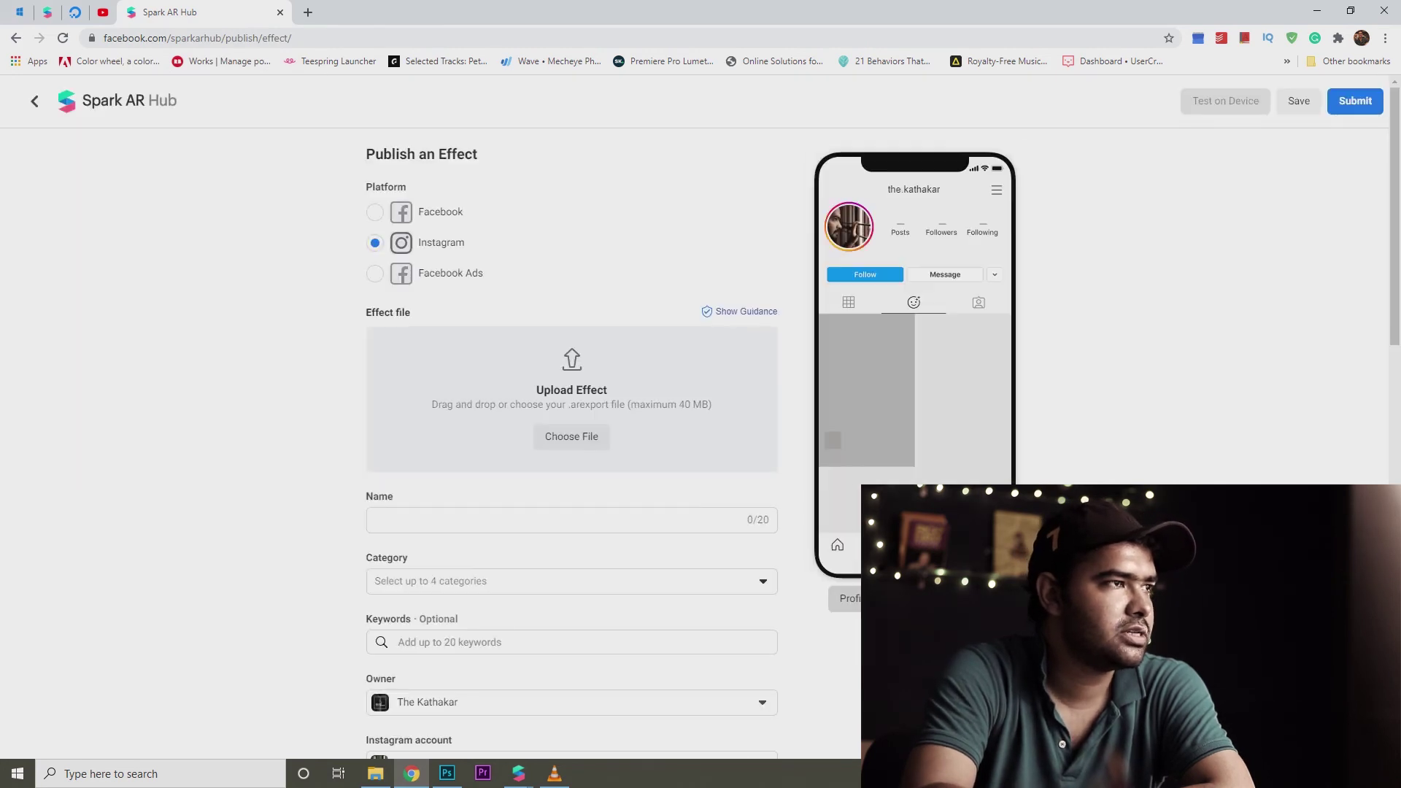
{"action": "left_click", "coordinate": [571, 437]}
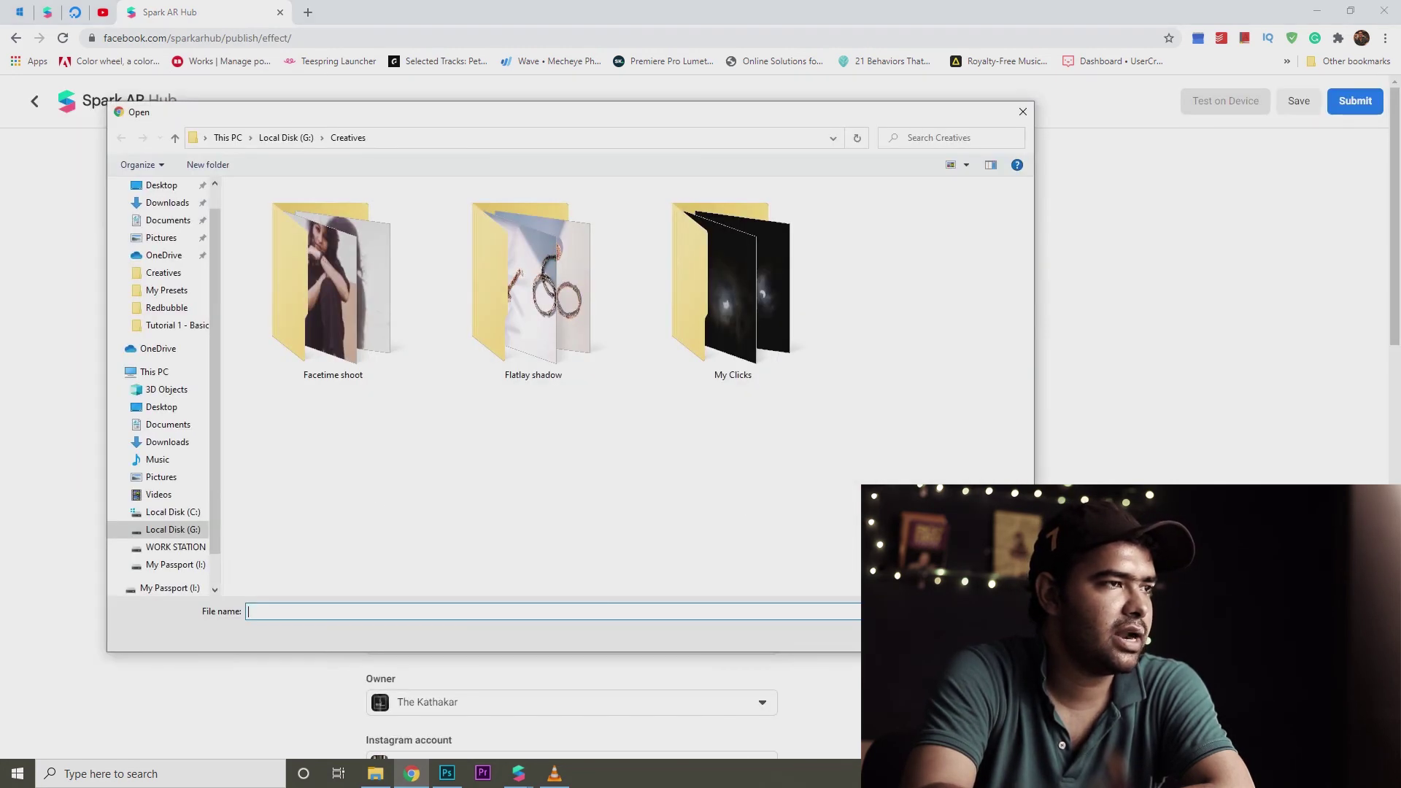
{"action": "left_click", "coordinate": [172, 326]}
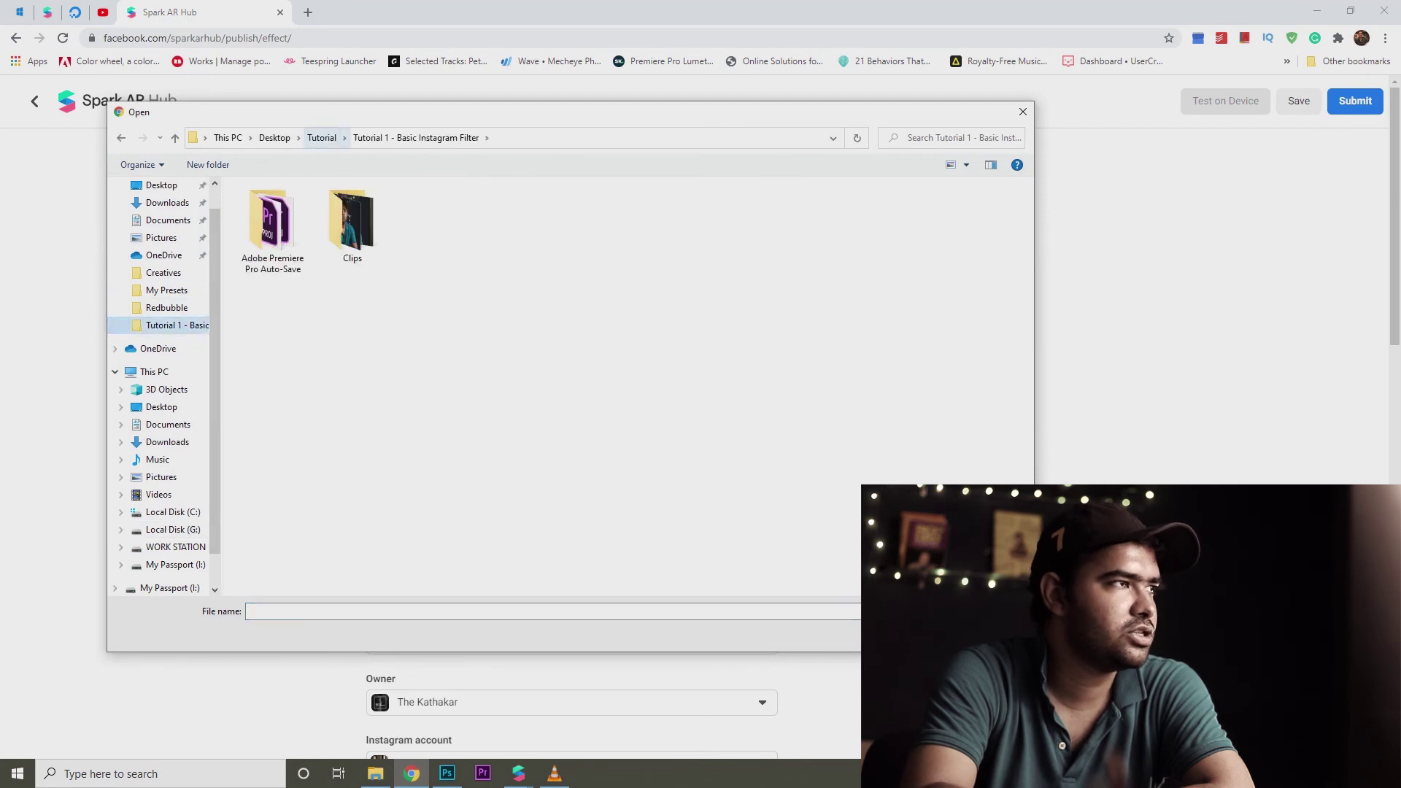
{"action": "double_click", "coordinate": [329, 207]}
{"action": "double_click", "coordinate": [272, 226]}
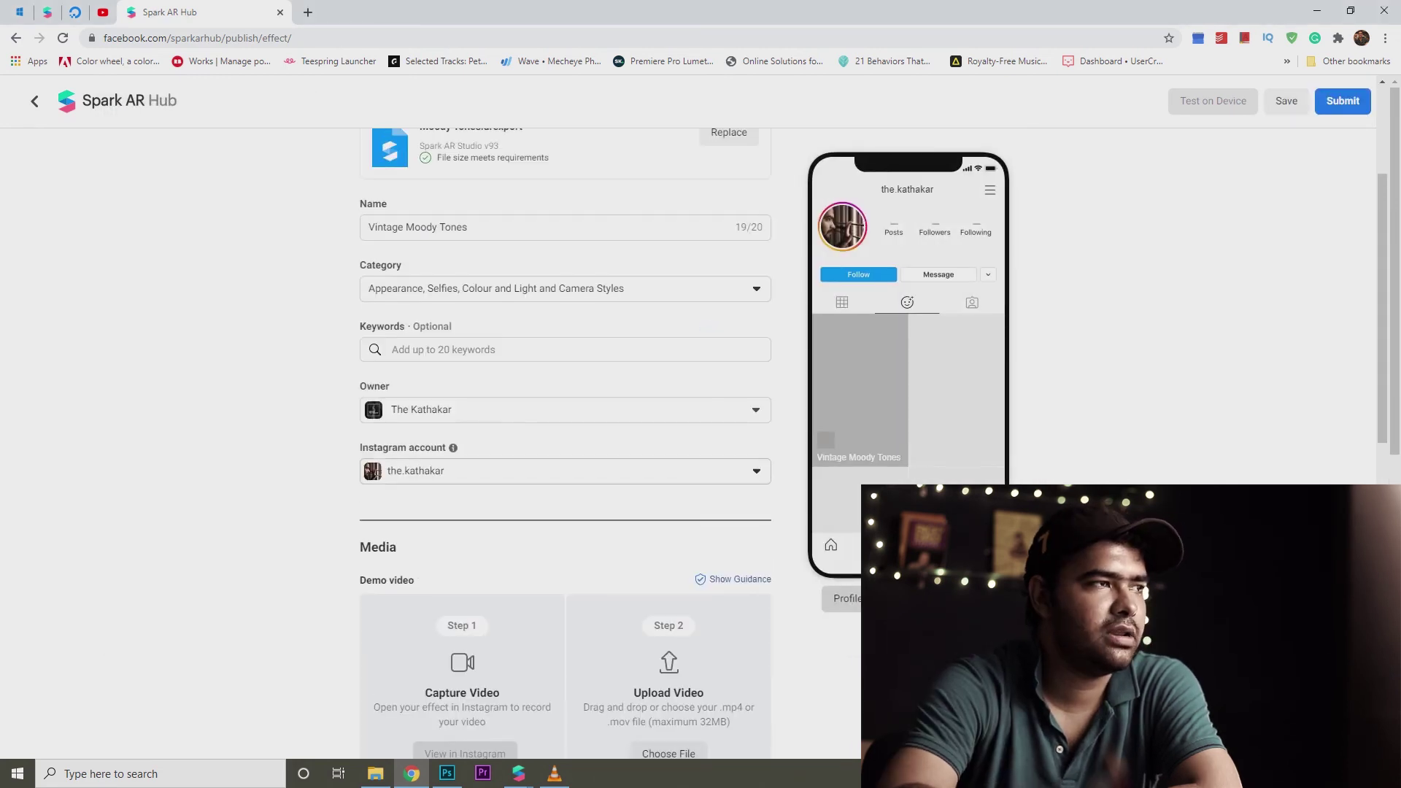
{"action": "scroll", "coordinate": [565, 438], "scroll_direction": "down", "scroll_amount": 3}
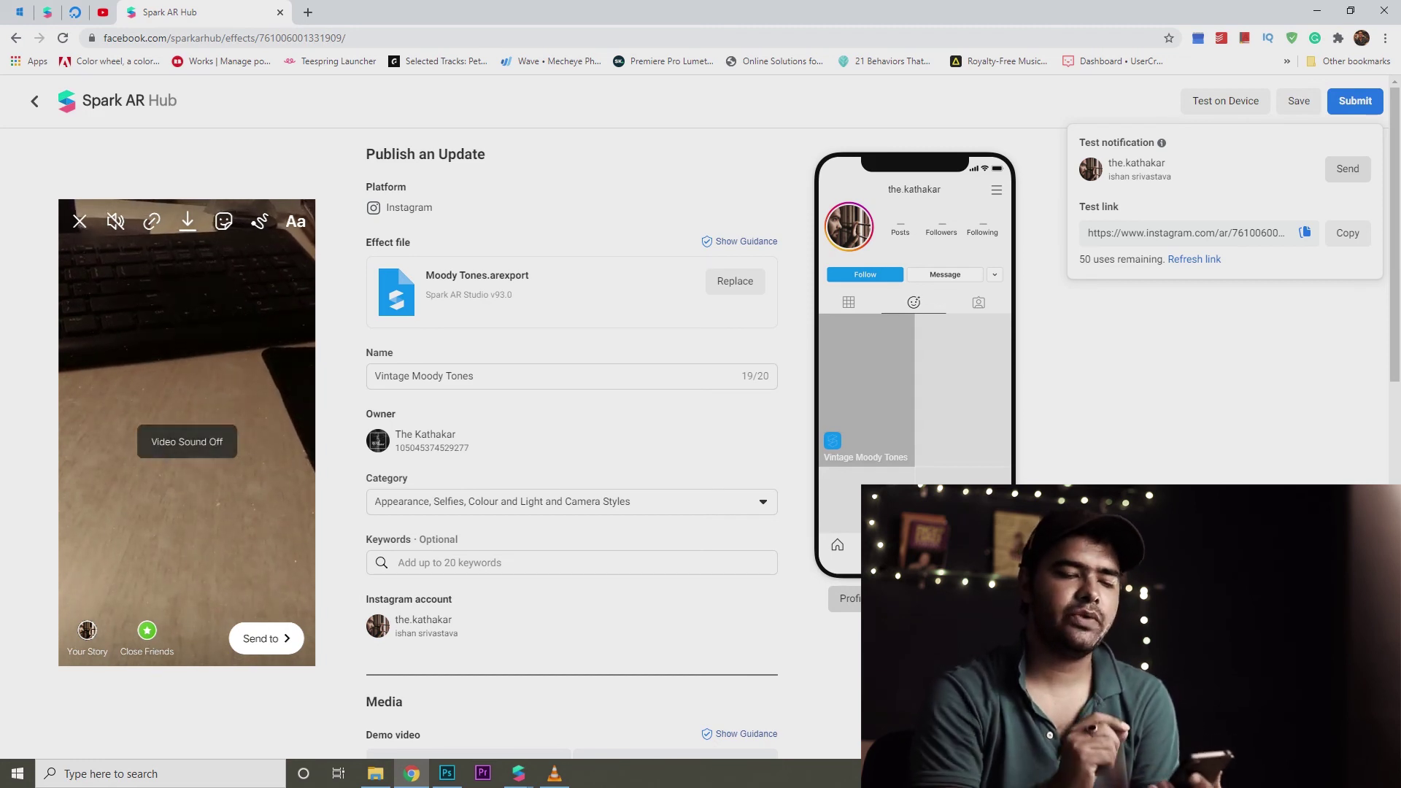
{"action": "scroll", "coordinate": [572, 438], "scroll_direction": "down", "scroll_amount": 5}
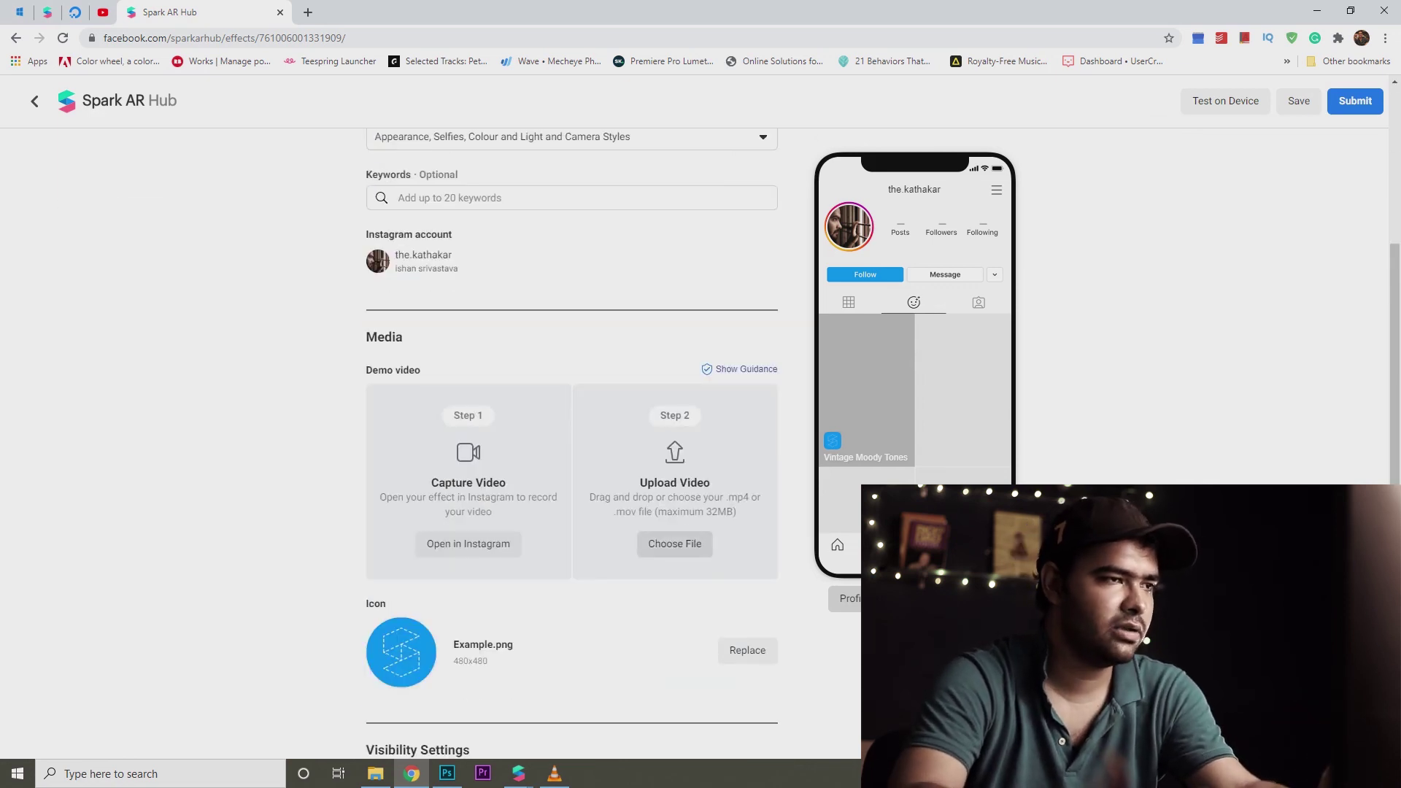
{"action": "left_click", "coordinate": [674, 544]}
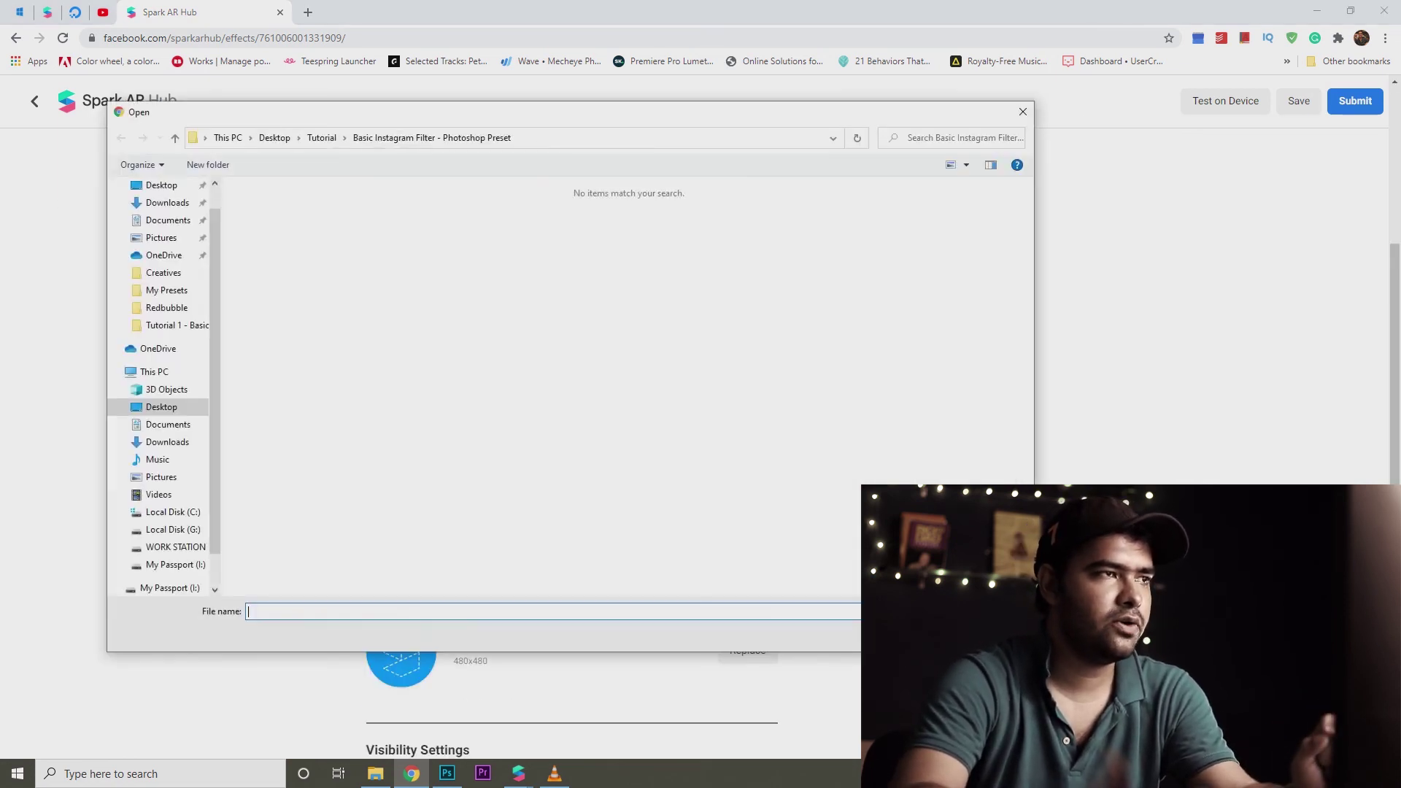
{"action": "key", "text": "Escape"}
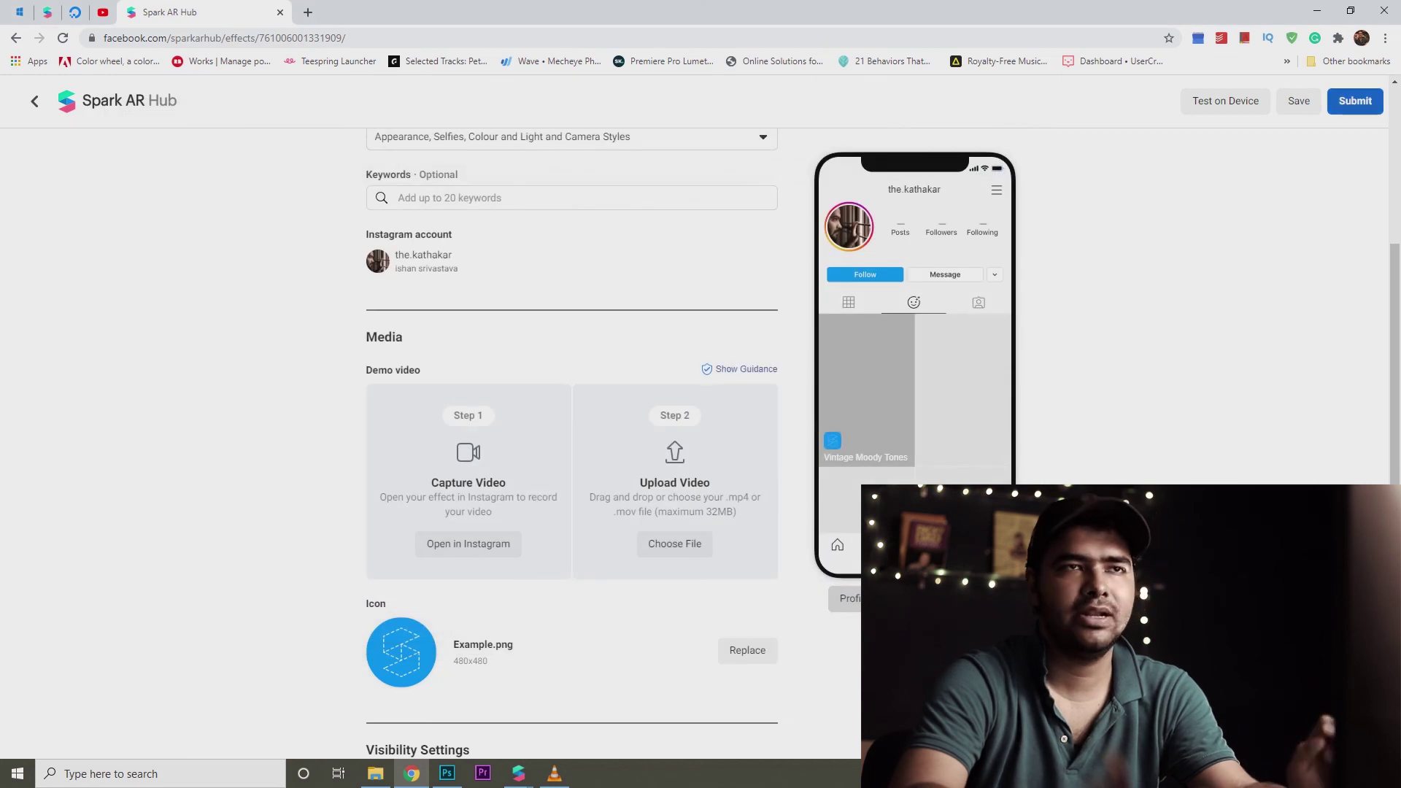